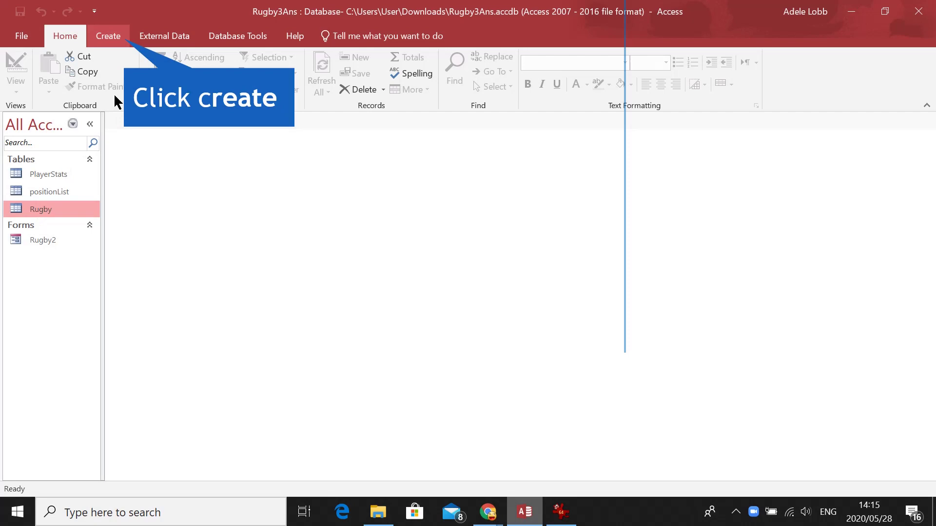
Create a new query in Design view with the Rugby table added as its source
click(109, 36)
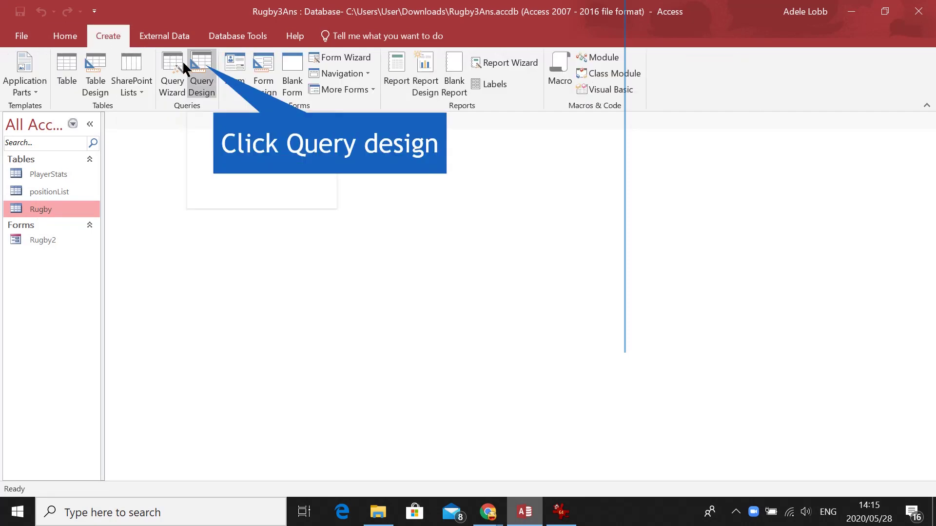
click(209, 69)
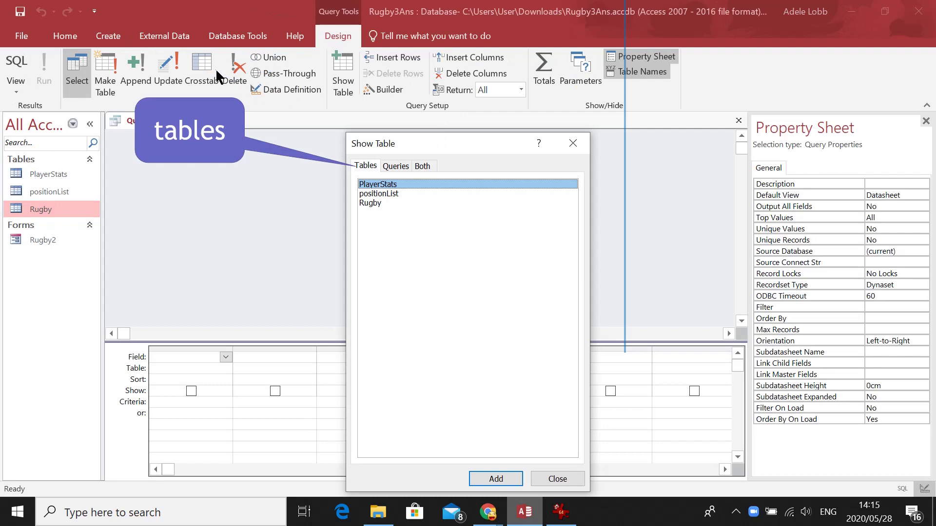
click(370, 205)
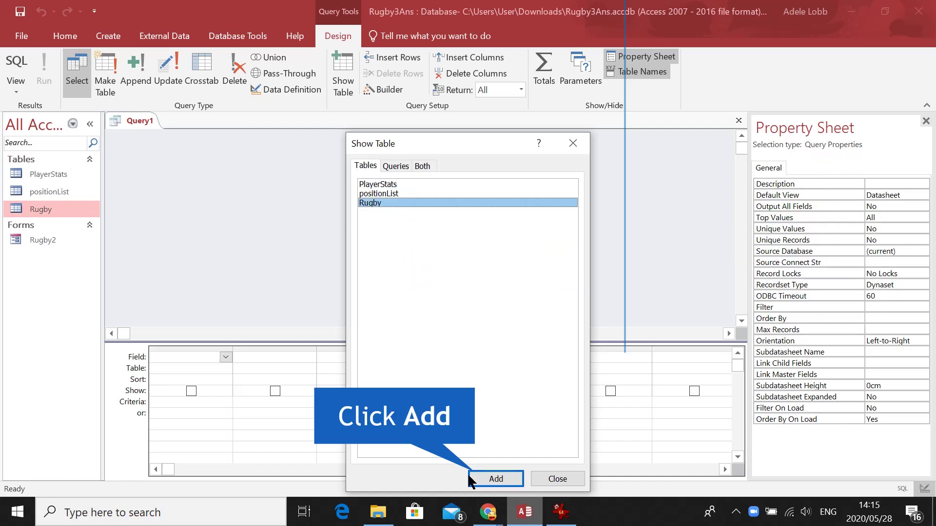
click(496, 480)
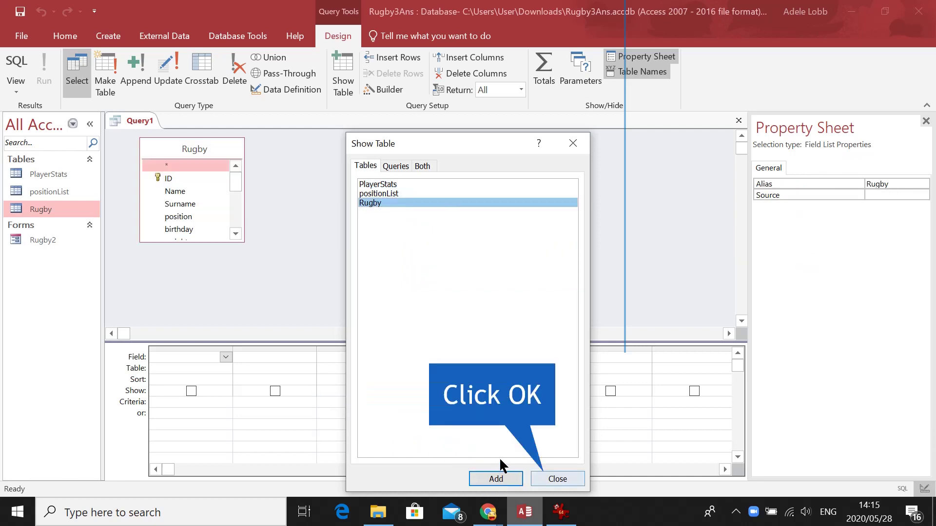
click(563, 481)
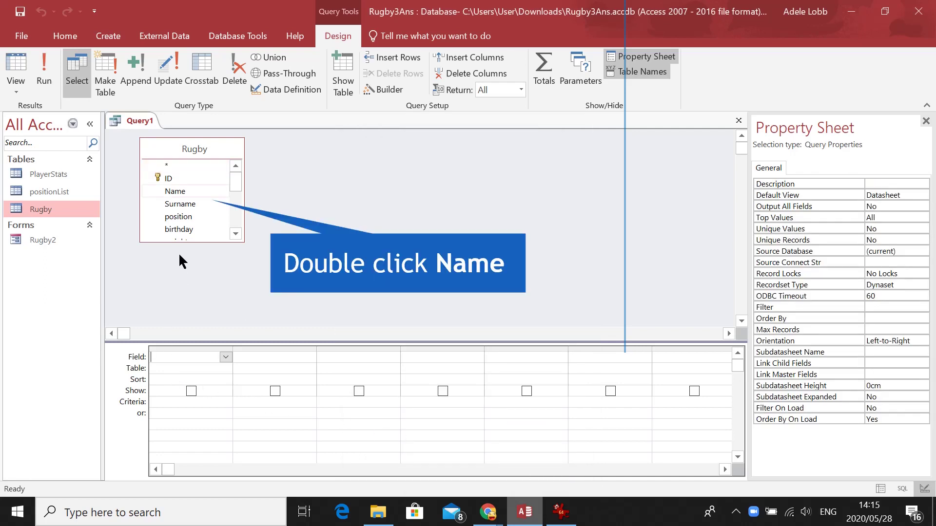
Add the Name, Surname and position fields and set Surname to sort Ascending
double_click(191, 191)
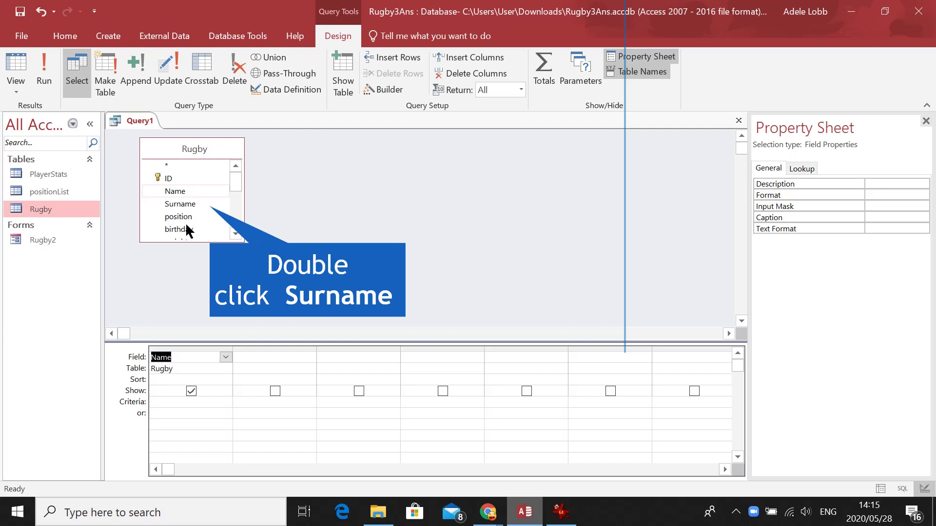
double_click(187, 204)
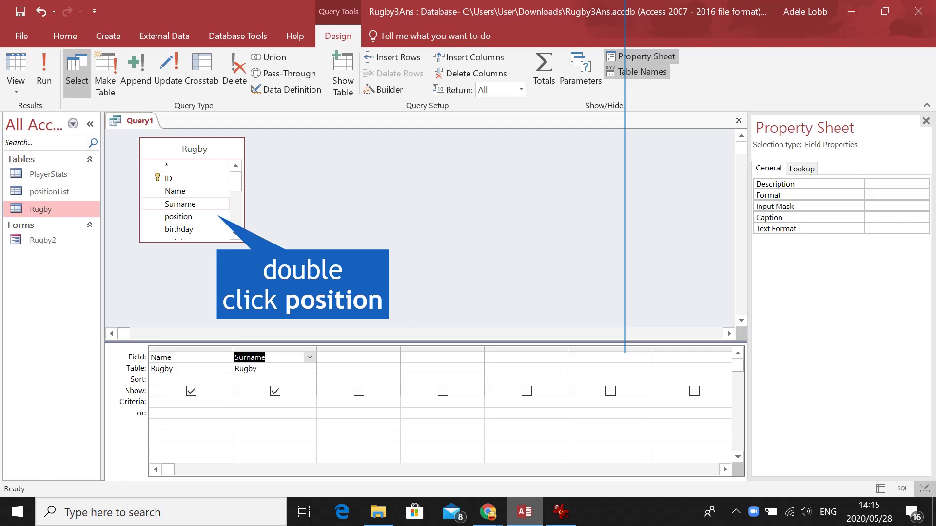
double_click(178, 217)
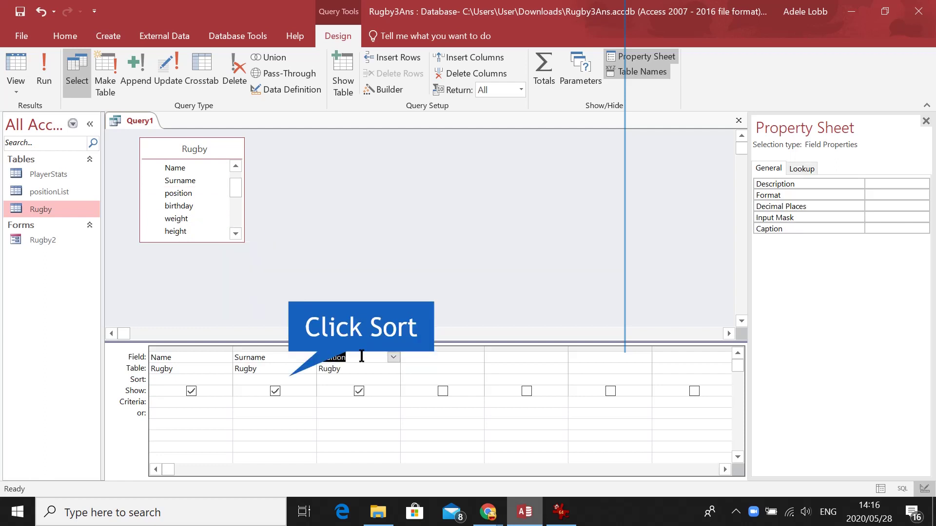
click(292, 380)
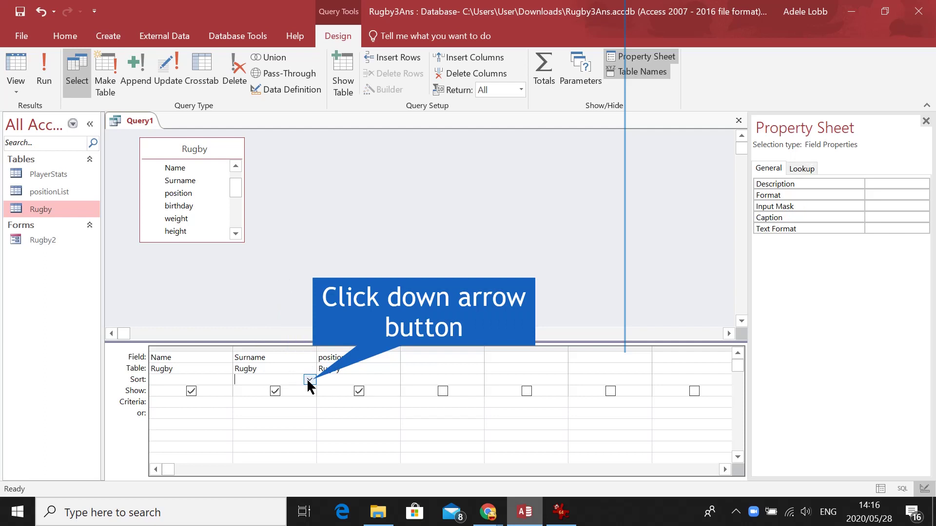
click(308, 381)
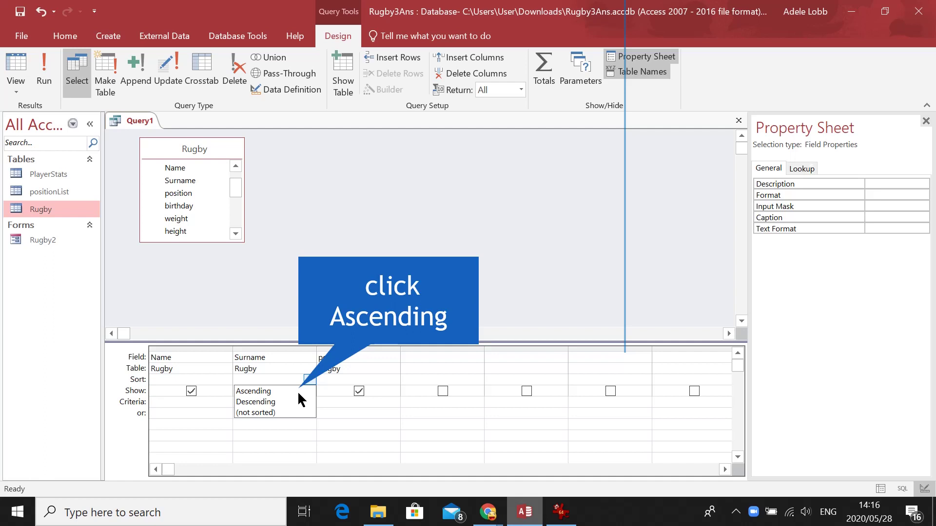
click(298, 392)
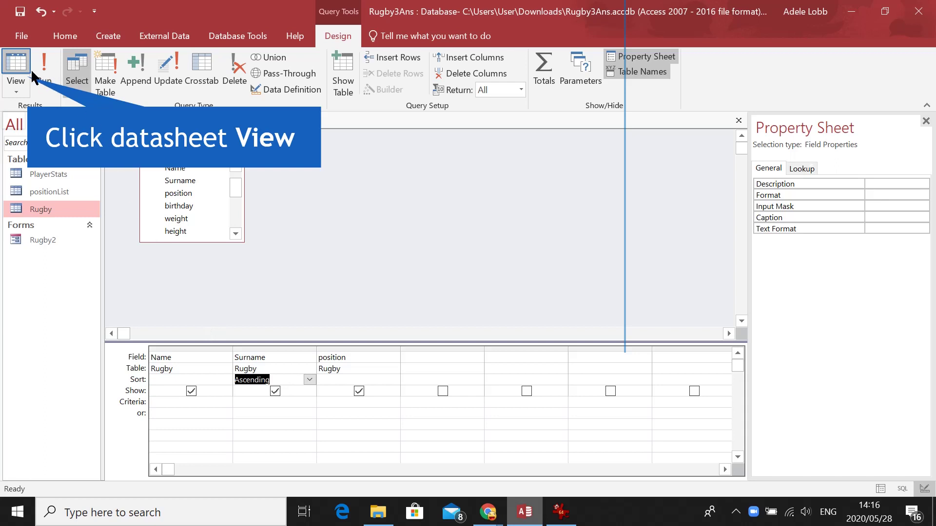
click(17, 68)
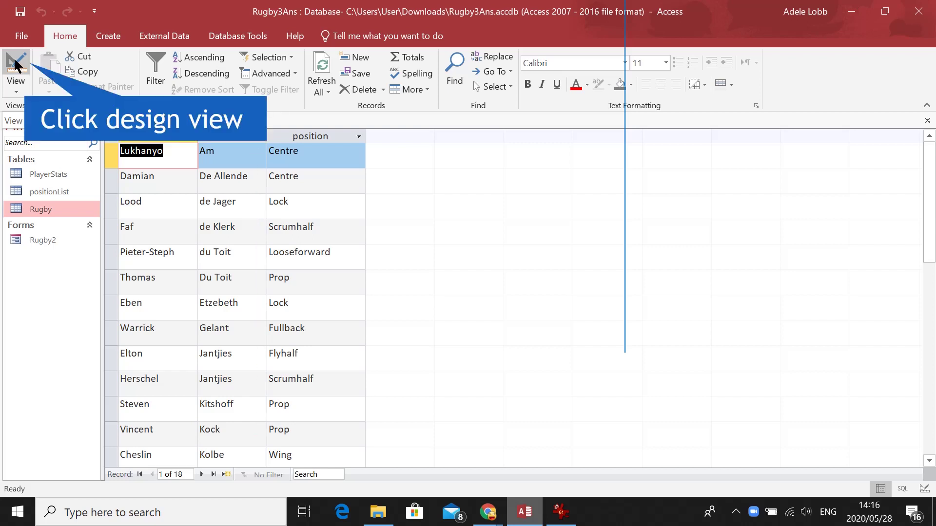
click(16, 66)
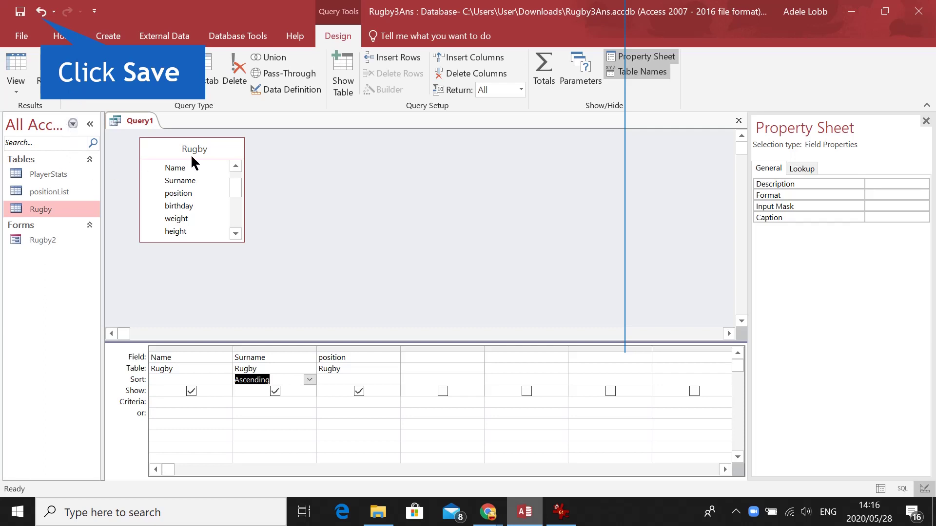
Save the query as SurnameOrder
click(20, 11)
text(S)
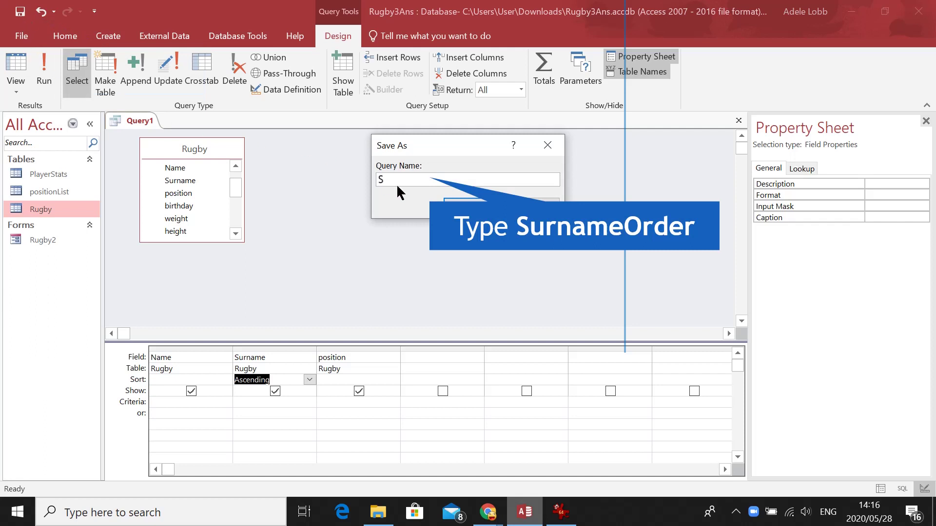
text(urnameOrde)
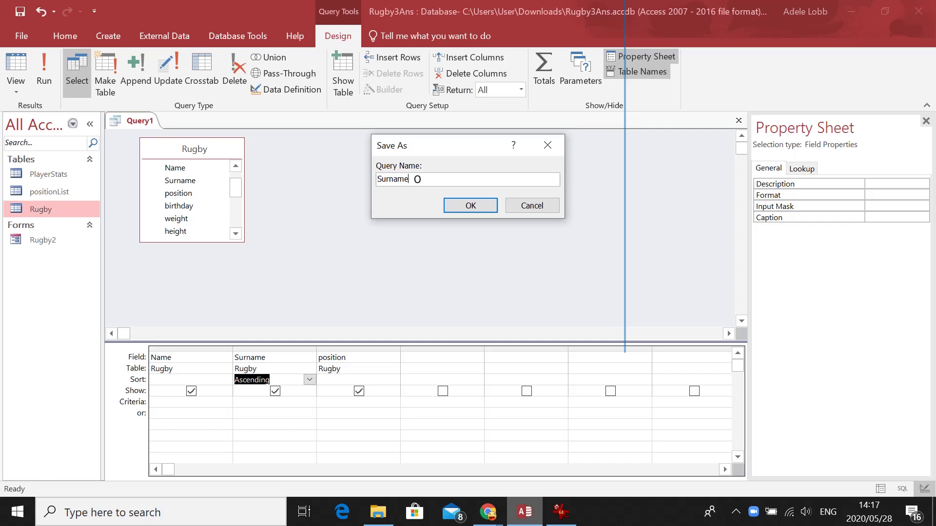
text(r)
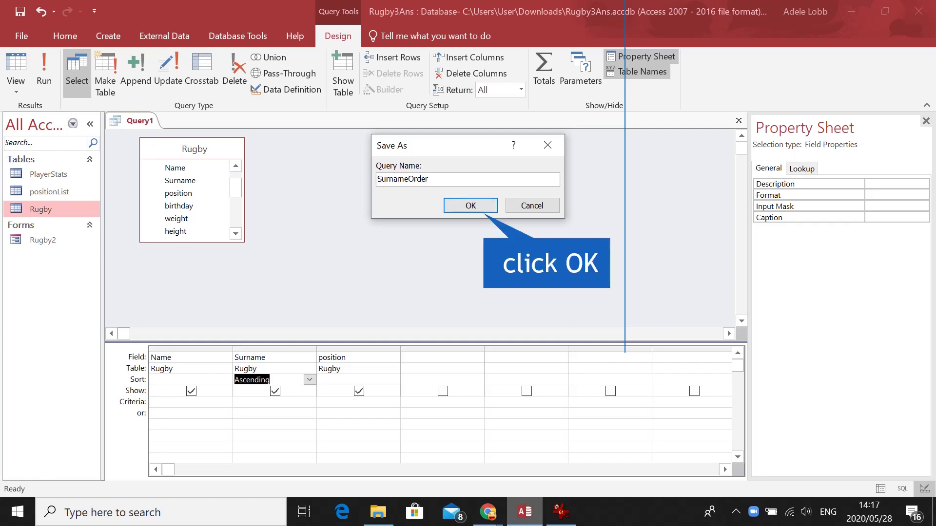
click(462, 205)
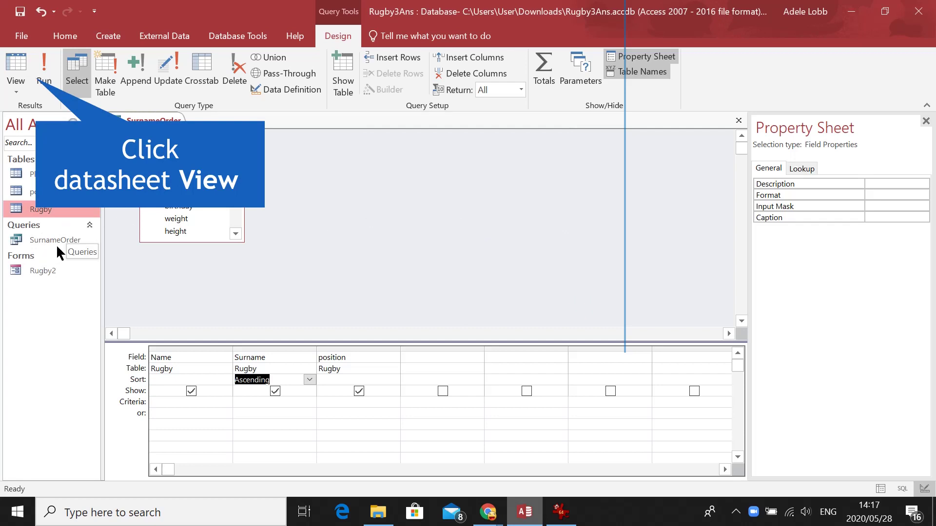
In Datasheet view, widen the Surname column, shorten the record rows, and close the query
click(14, 73)
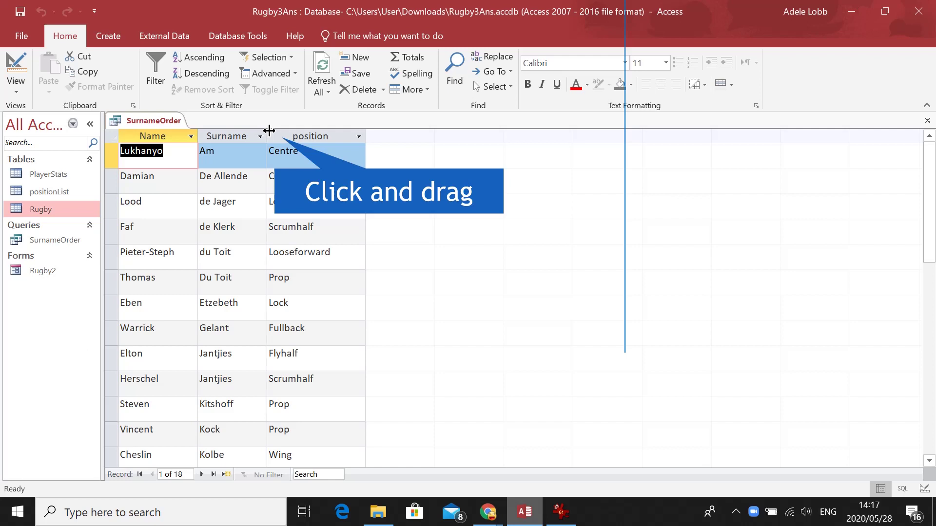
drag(268, 130, 294, 131)
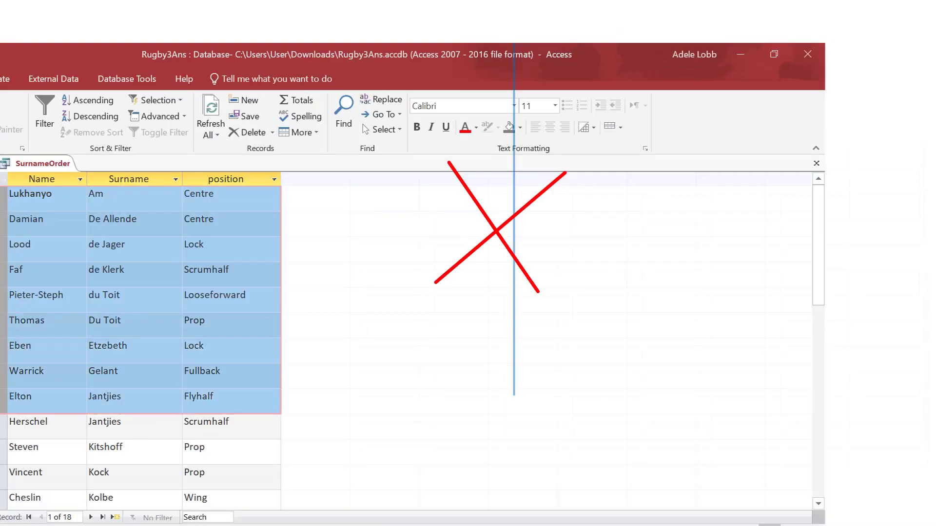
drag(5, 412, 15, 490)
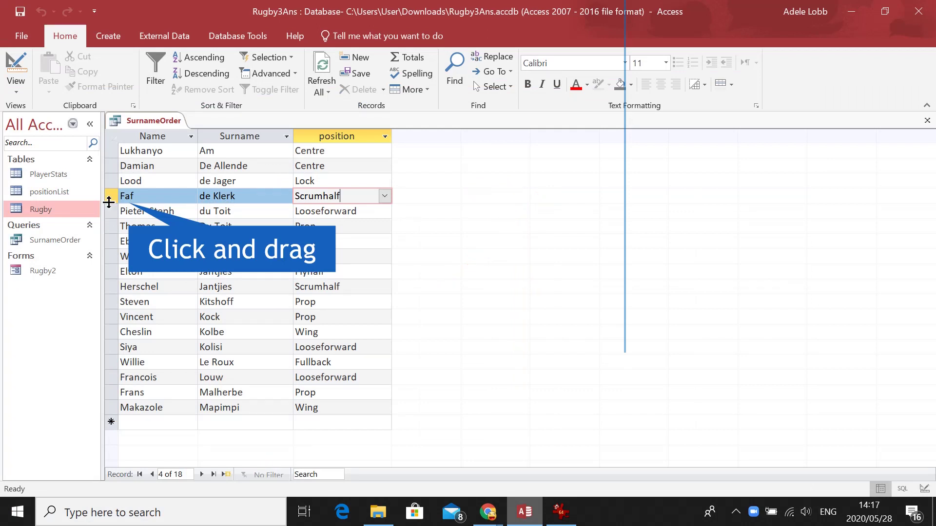
drag(109, 202, 109, 212)
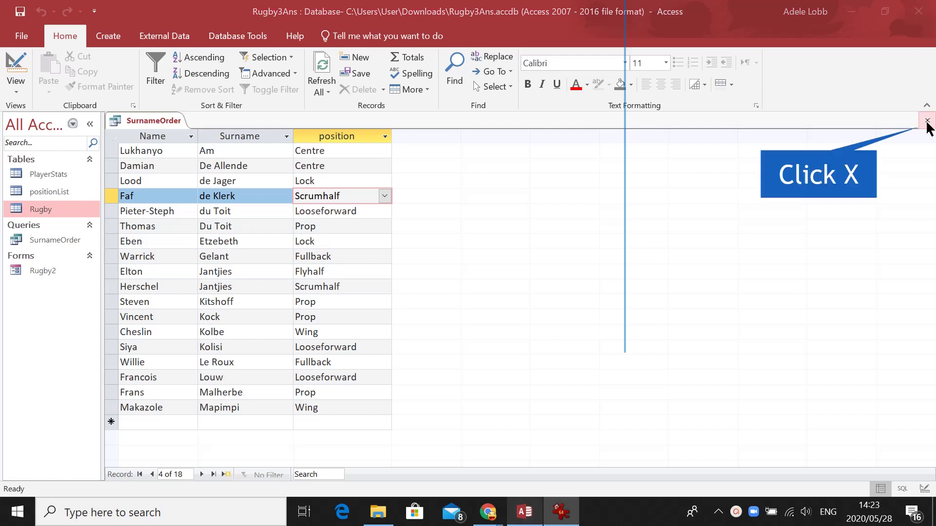
click(927, 121)
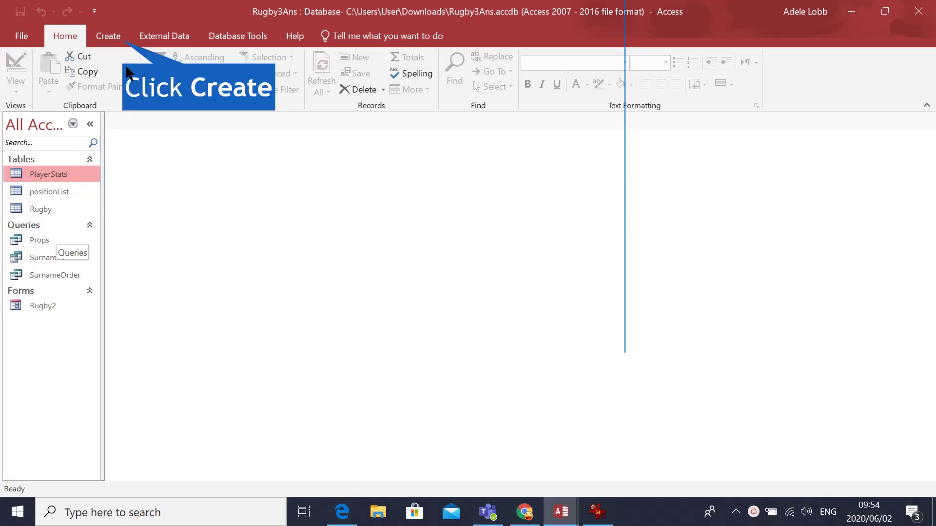
Design a new query on PlayerStats containing the Surname, FirstName and Against fields
click(108, 37)
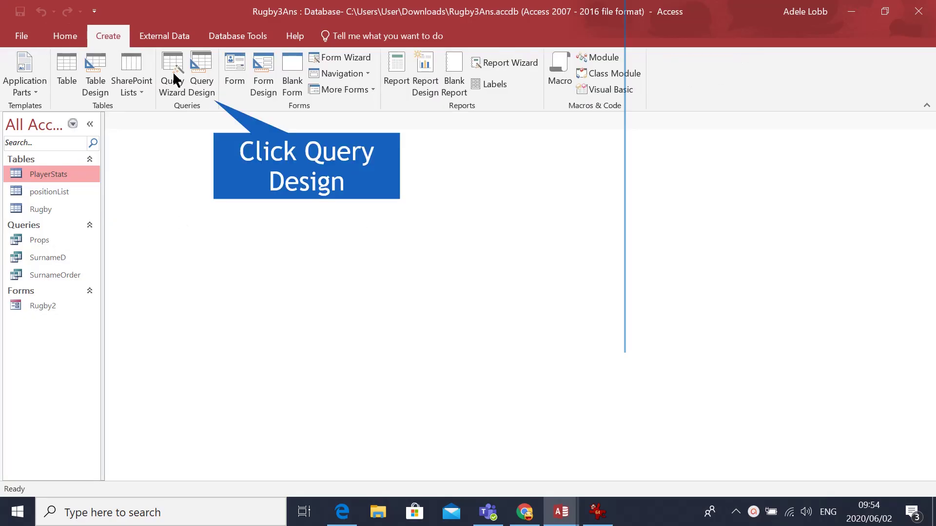
click(198, 71)
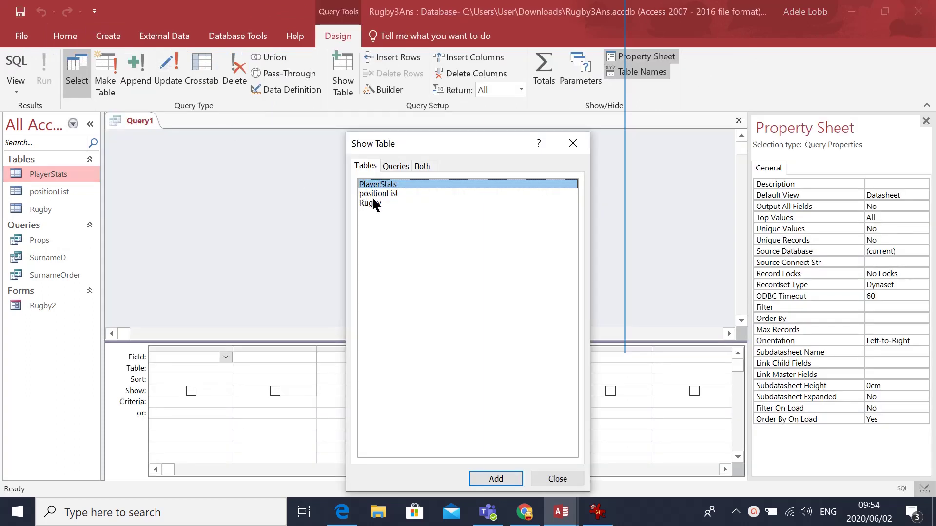
click(481, 484)
click(563, 483)
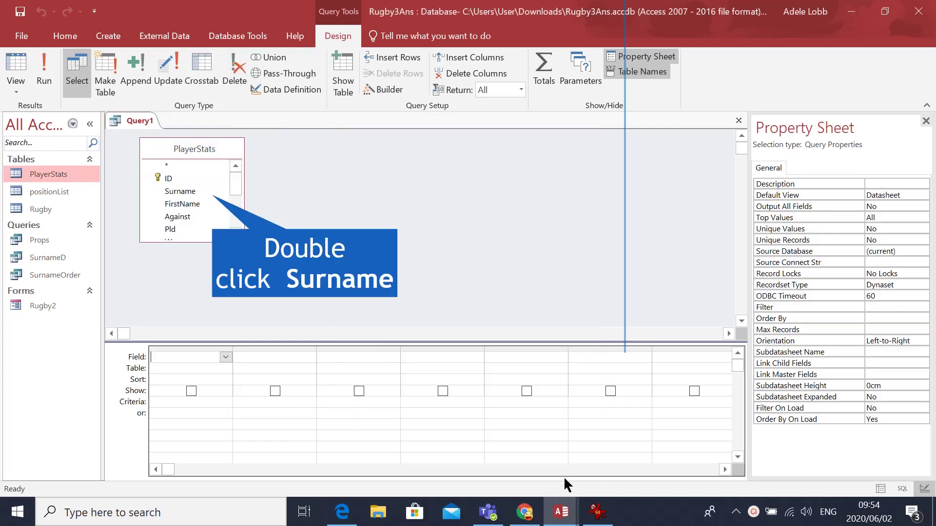
double_click(173, 191)
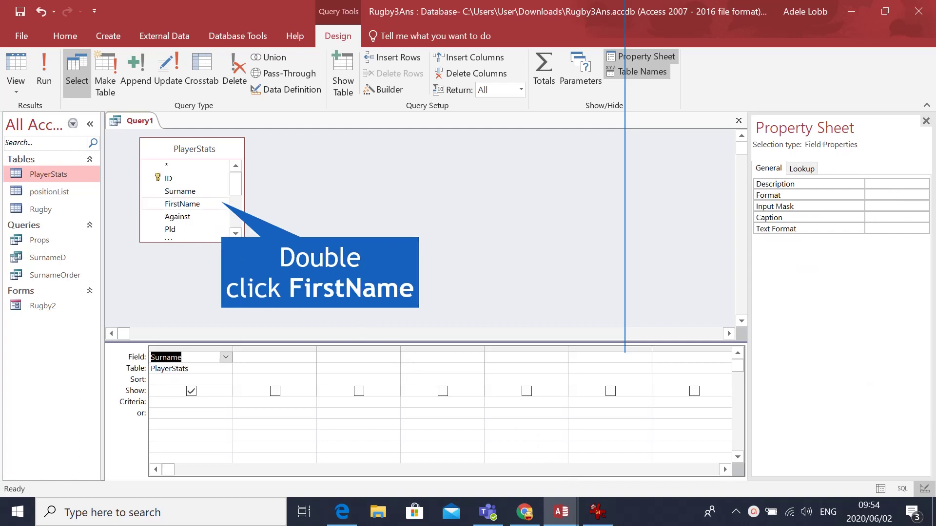
double_click(182, 204)
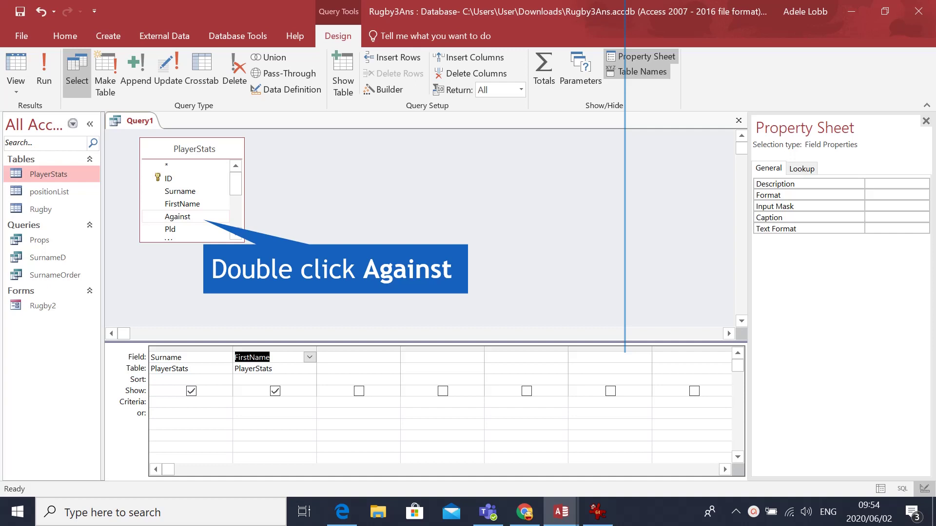
double_click(177, 216)
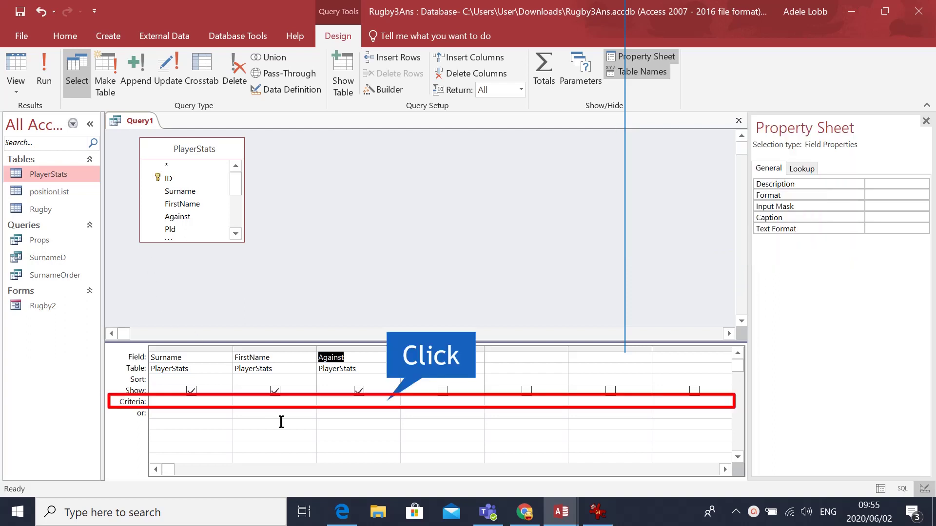
Set the Against criterion to Australia, check the six matching rows, then return to Design view
click(349, 402)
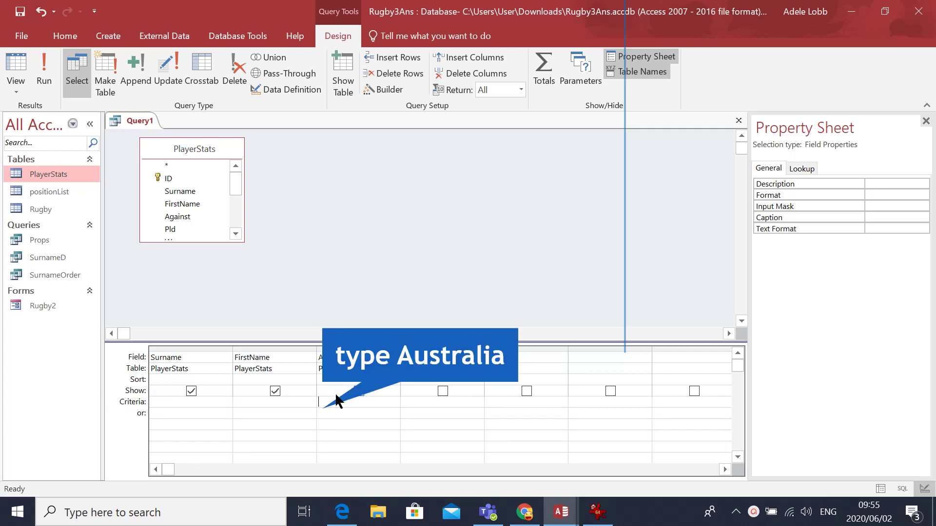
text(Australia)
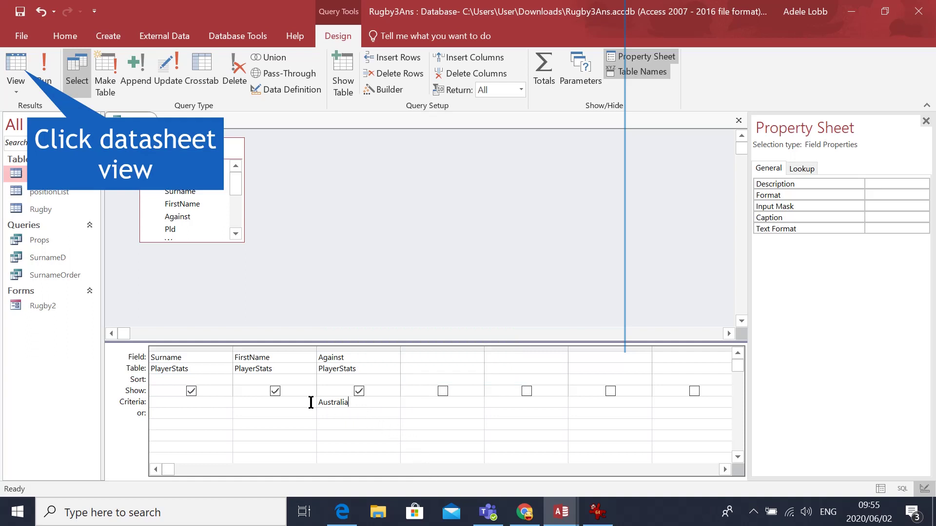
click(20, 73)
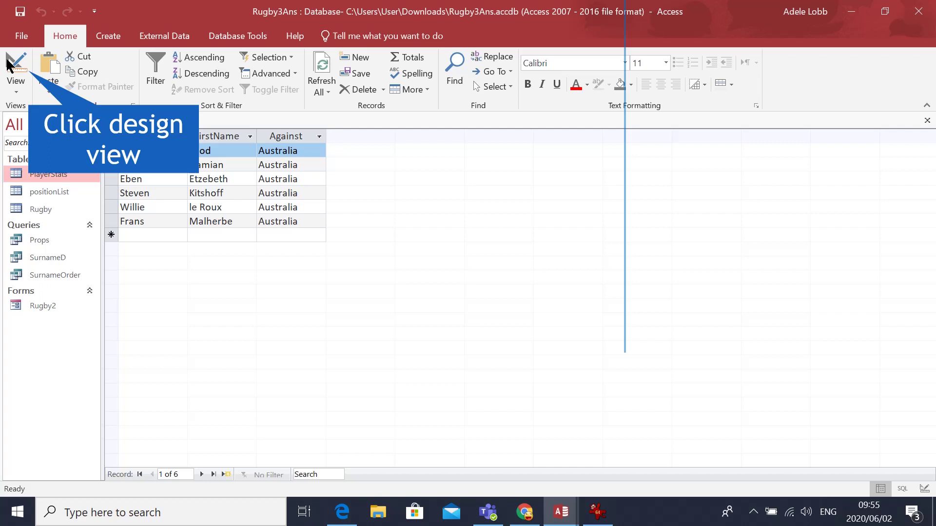
click(9, 64)
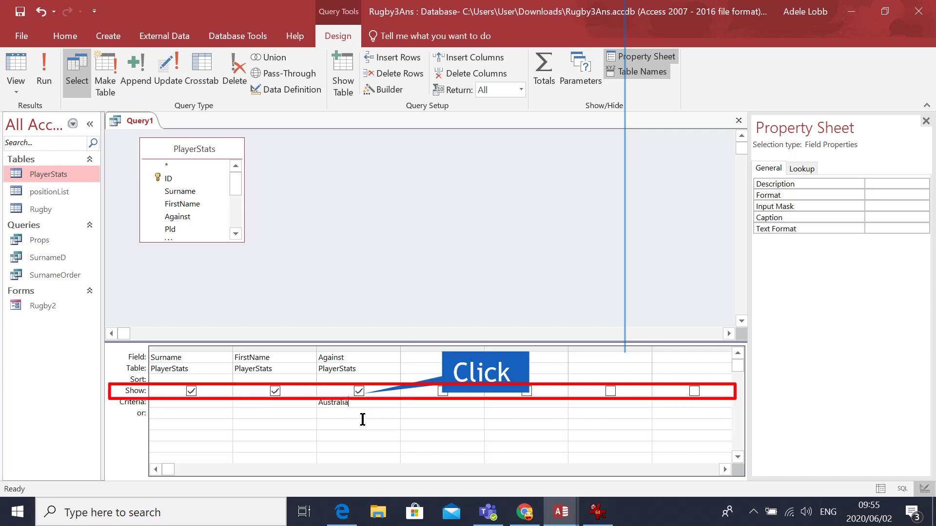
Uncheck Show for the Against field and preview the results in Datasheet view
click(359, 391)
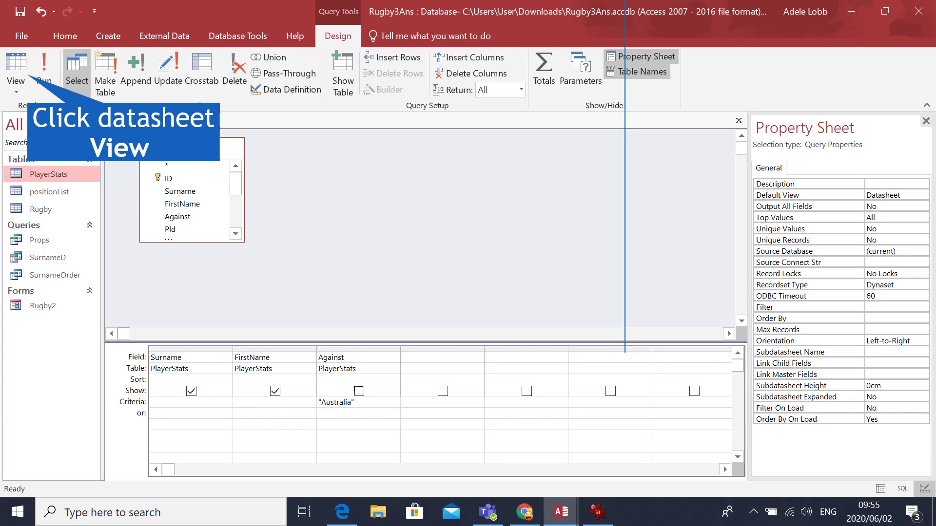
click(10, 67)
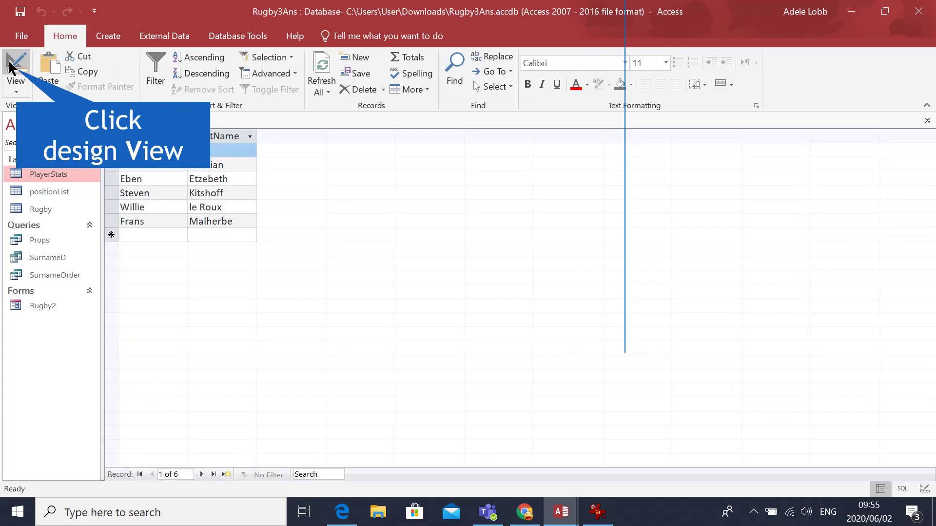
click(11, 67)
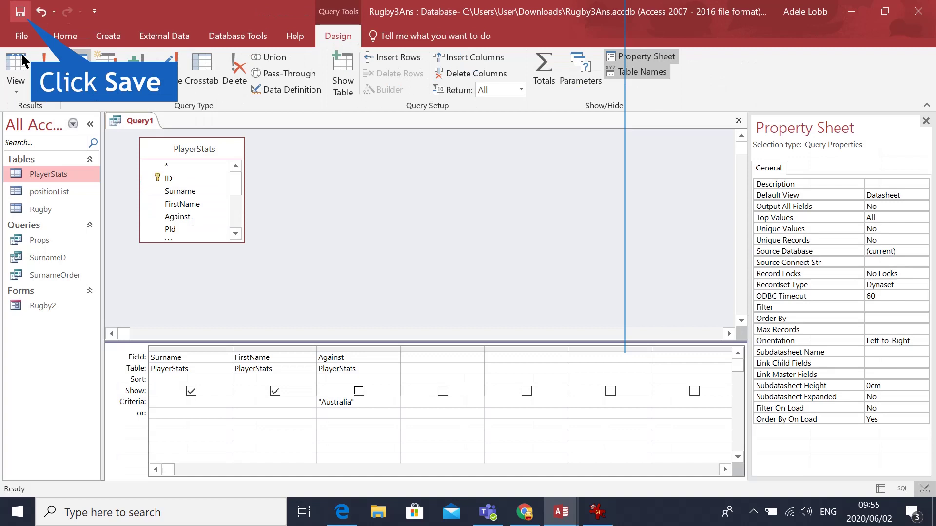
Save the query as Australia
click(20, 13)
text(Au)
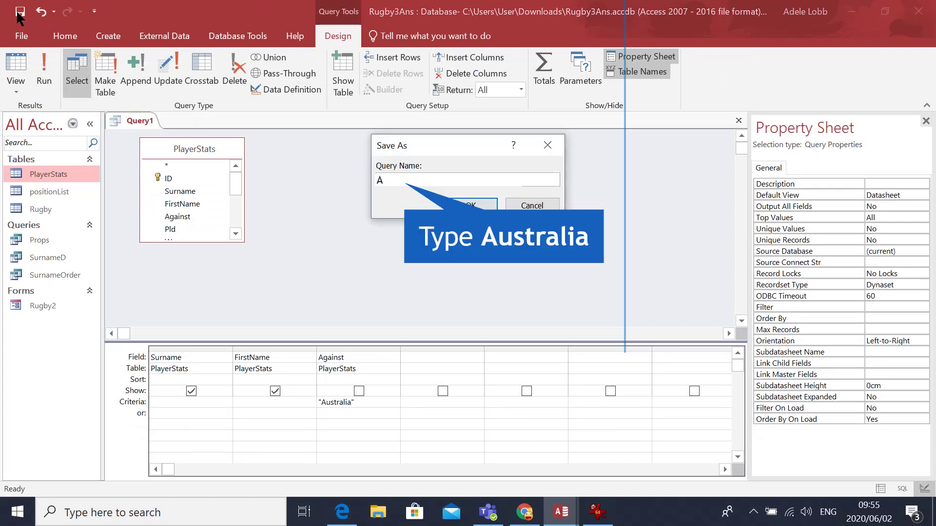
text(stralia)
key(Return)
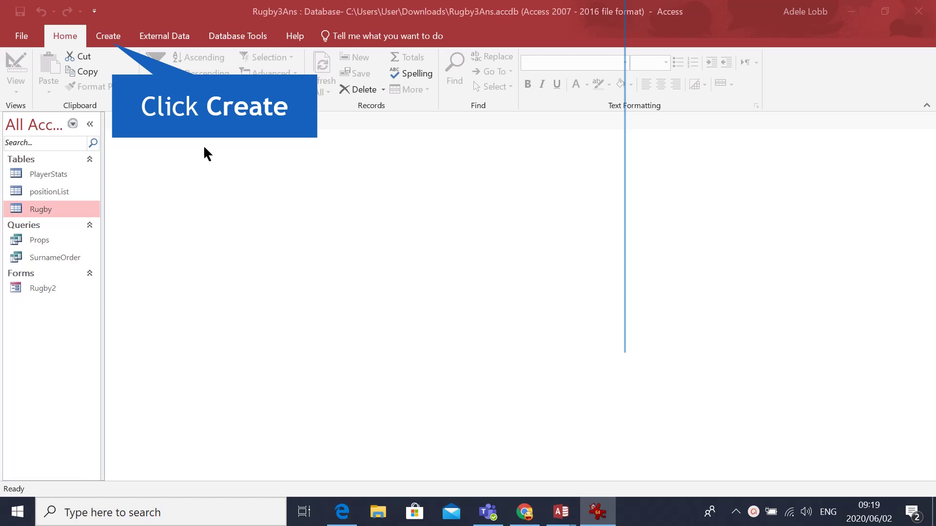
Design a new Rugby query with the Name, Surname and birthday fields
click(107, 36)
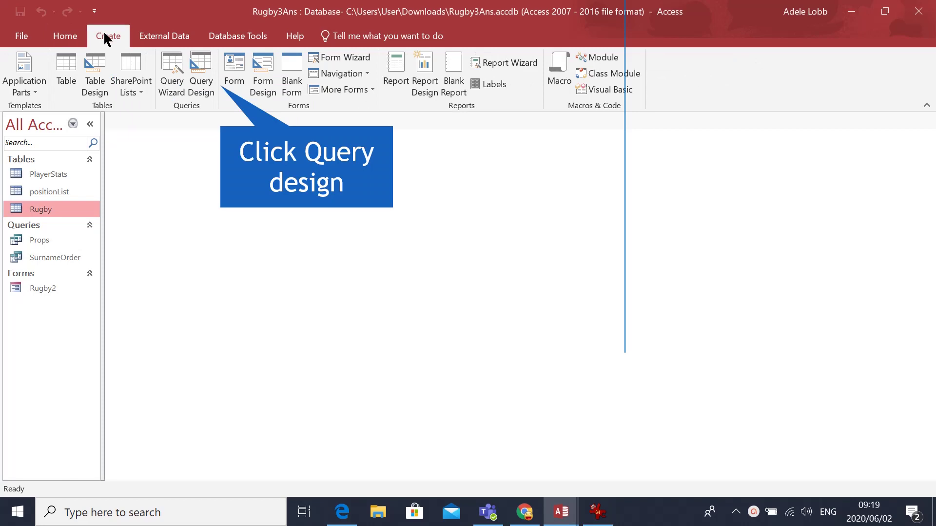
click(200, 79)
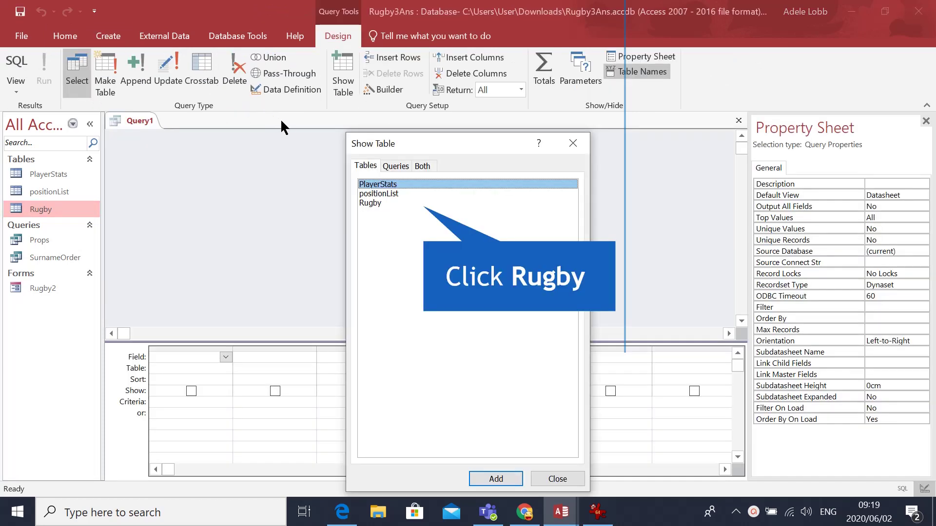
click(370, 203)
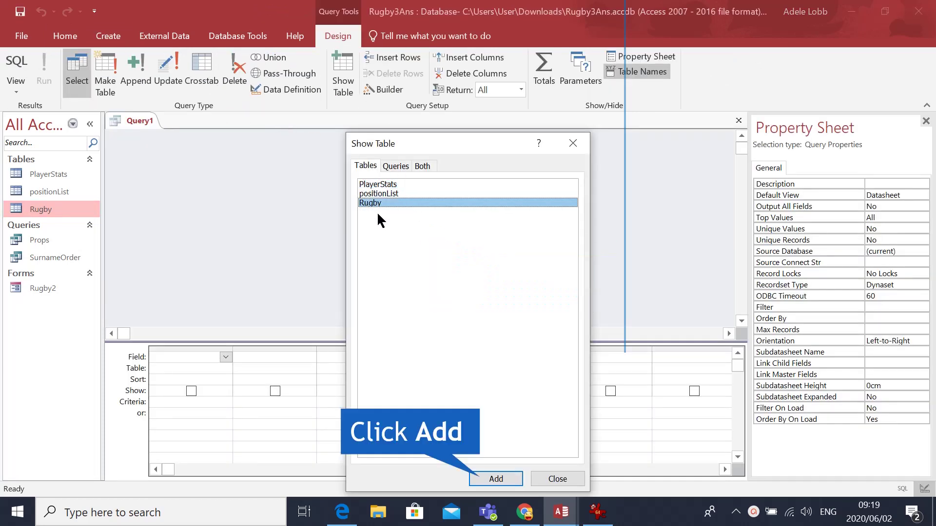
click(513, 484)
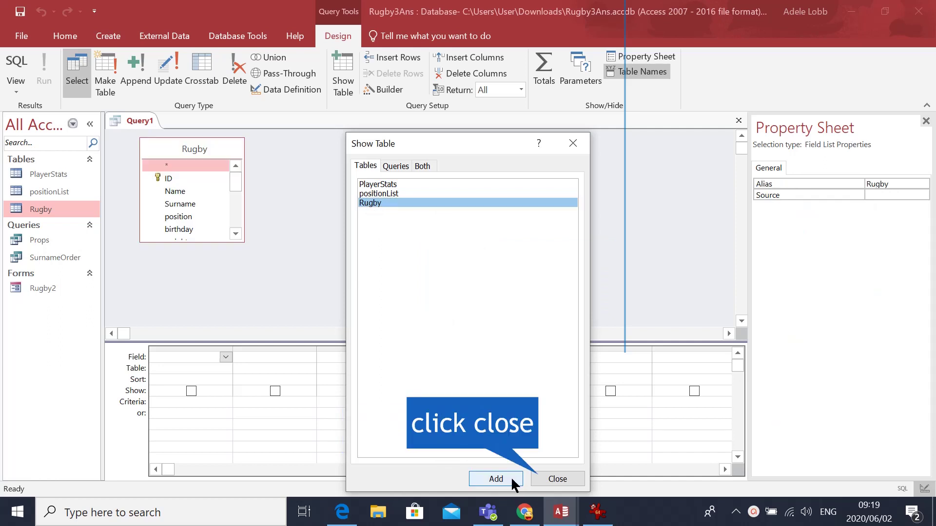
click(546, 479)
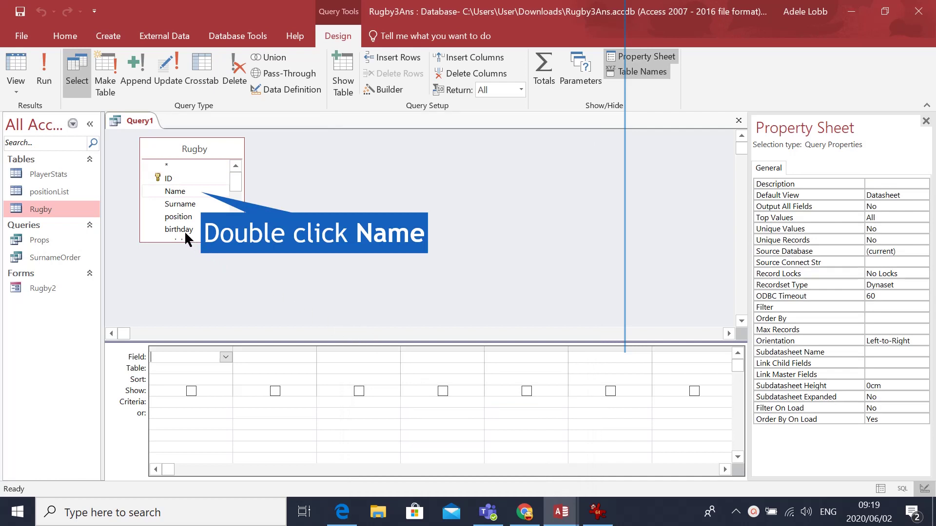
double_click(174, 194)
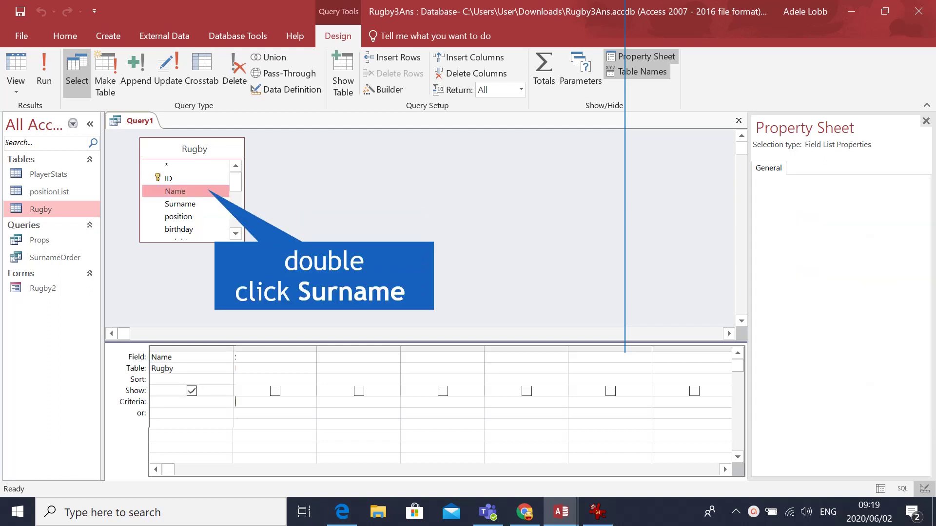
double_click(181, 204)
double_click(181, 230)
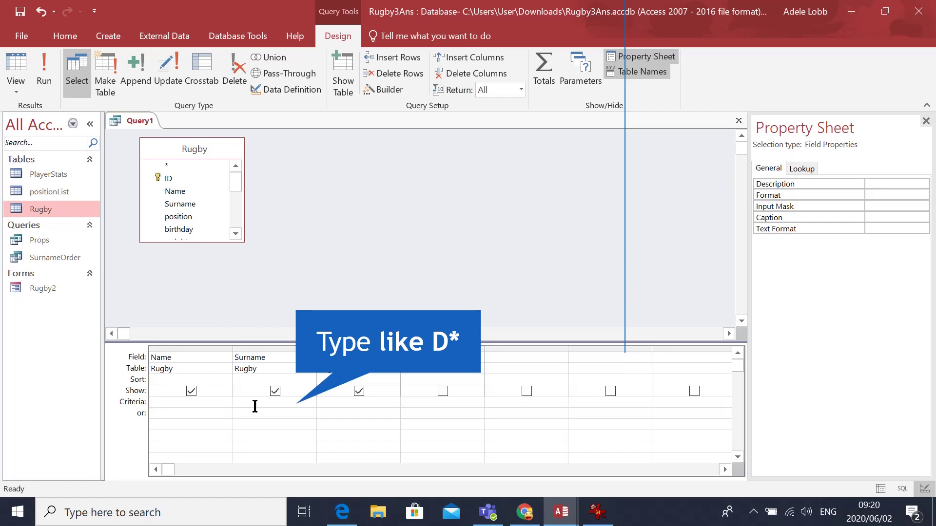
Enter the Surname criterion like "D*" and view the five matching players in Datasheet view
click(255, 403)
text(like "D*")
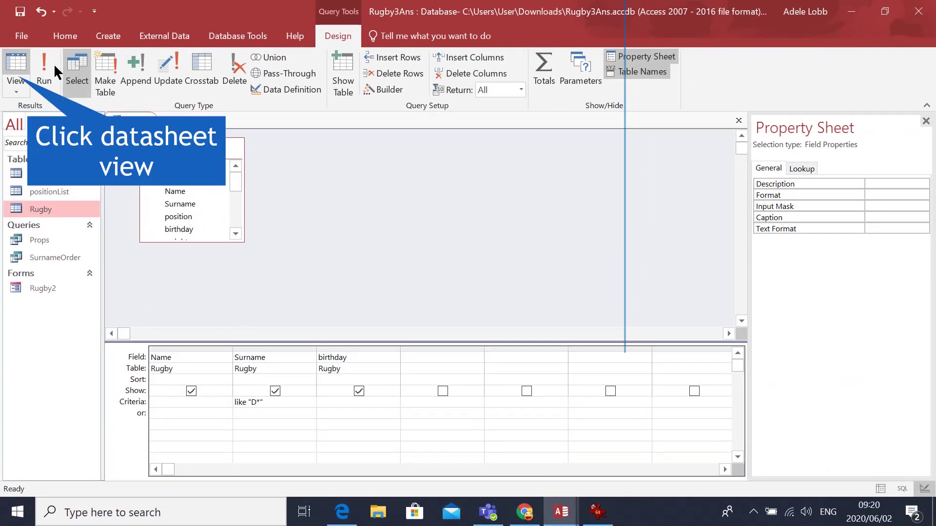
click(25, 61)
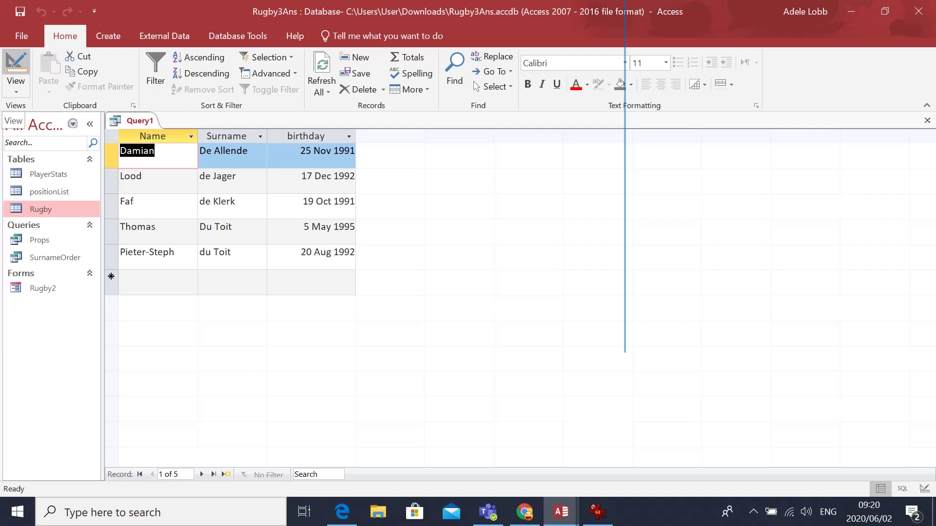
Save the query under the name SurnameD
click(20, 13)
text(Su)
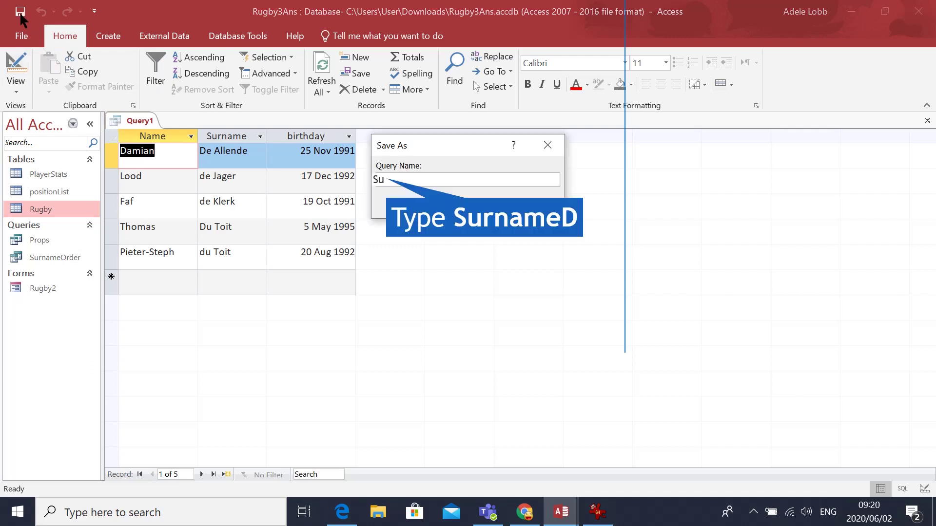
text(rnameD)
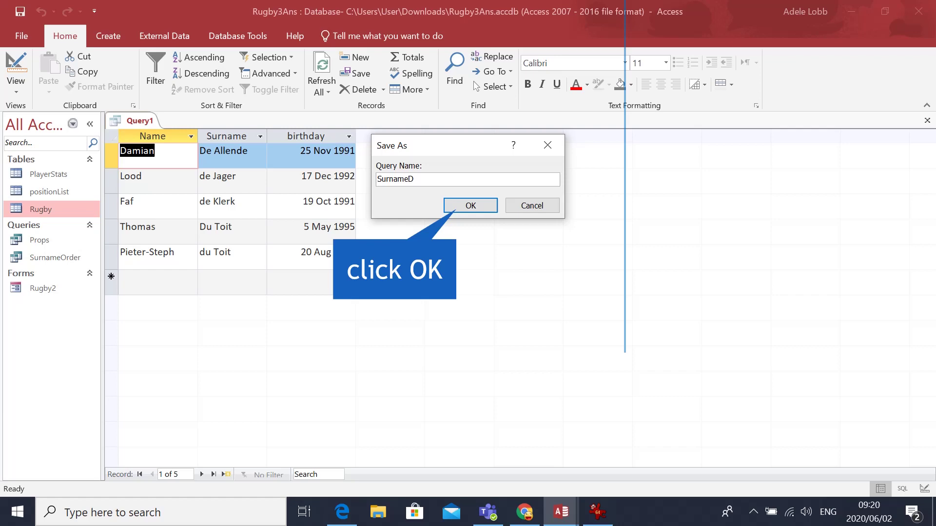
key(Return)
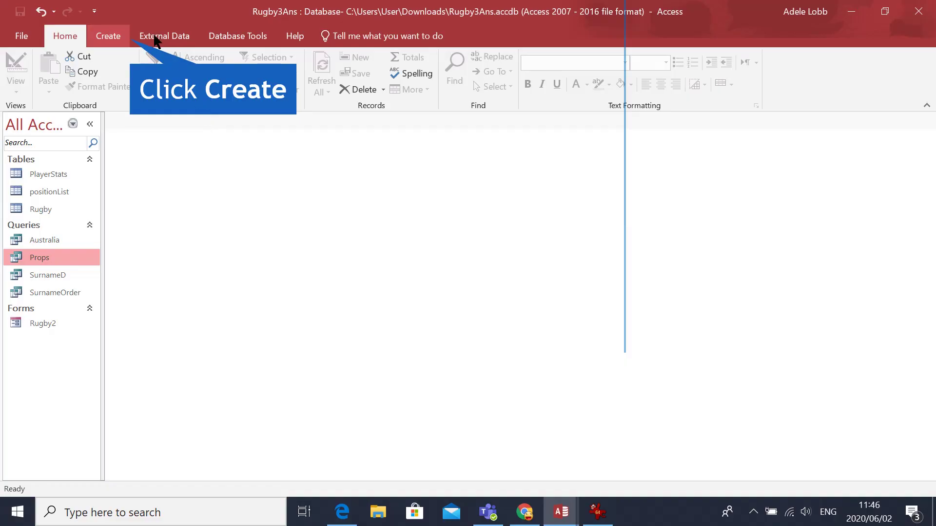
Design another new Rugby query containing the Name, Surname and weight fields
click(113, 38)
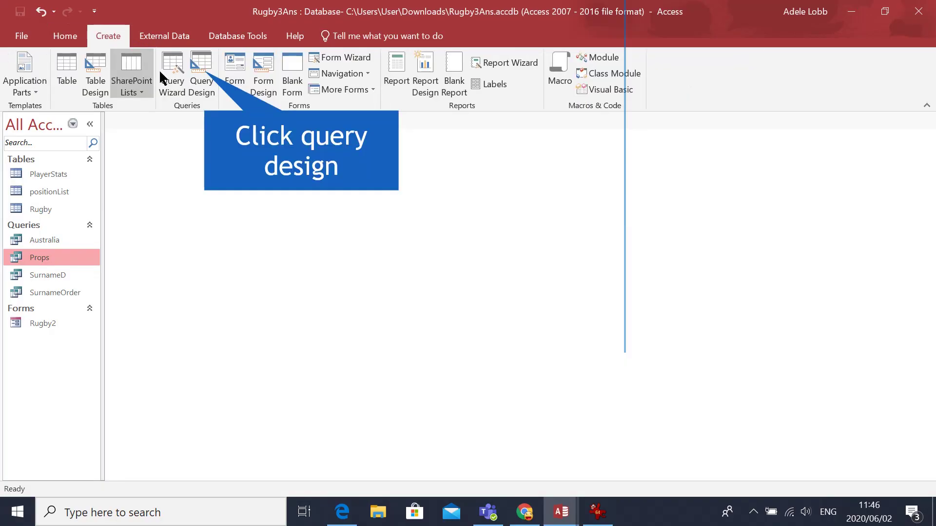
click(196, 66)
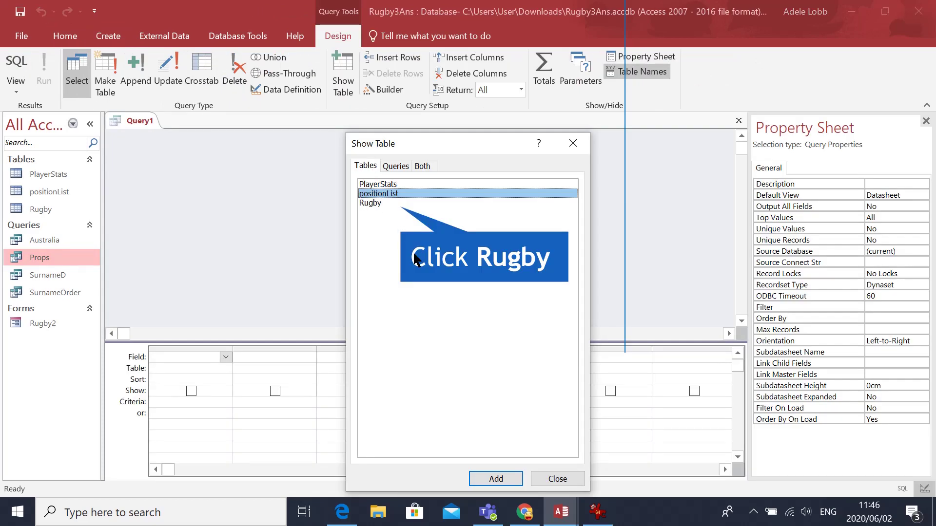
click(376, 204)
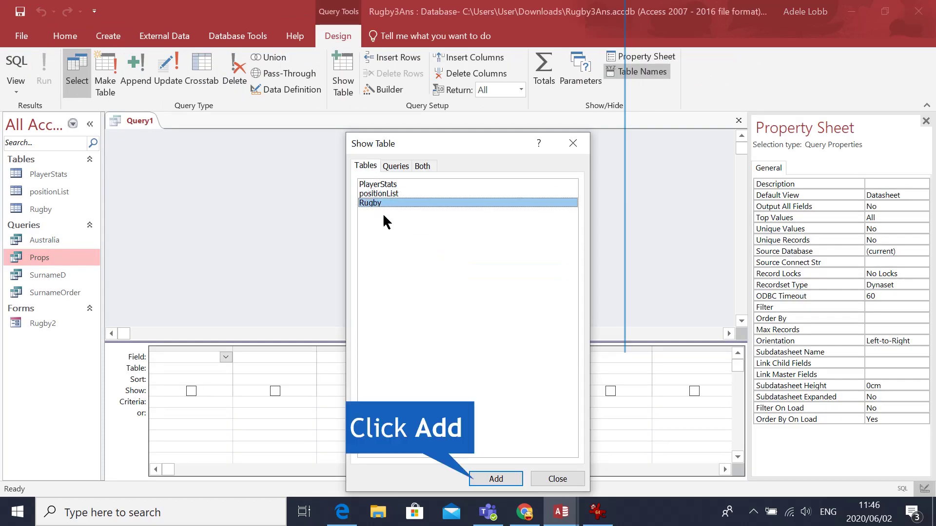
click(496, 480)
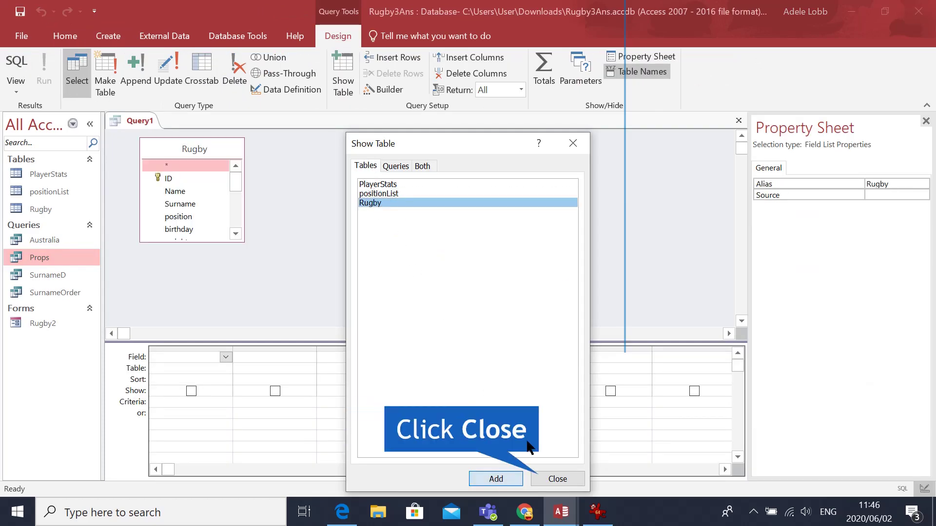
click(560, 480)
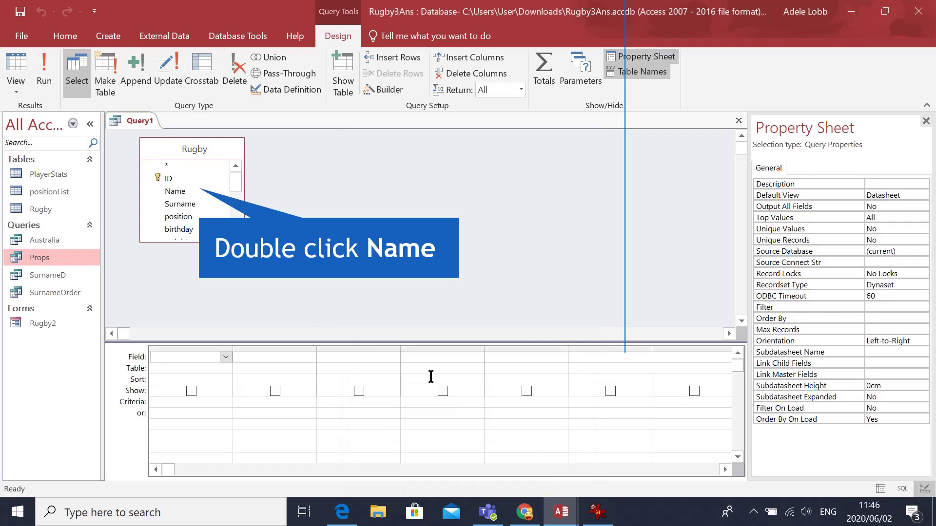
double_click(183, 191)
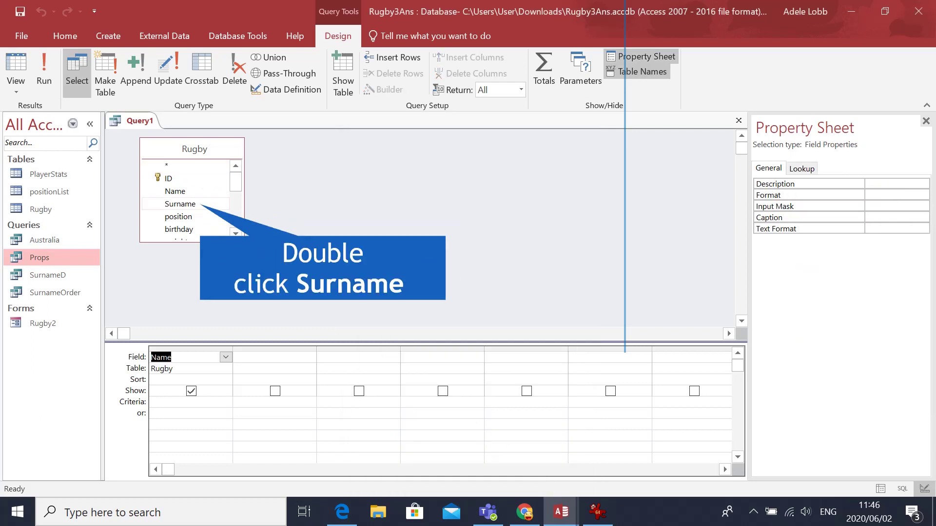
double_click(184, 205)
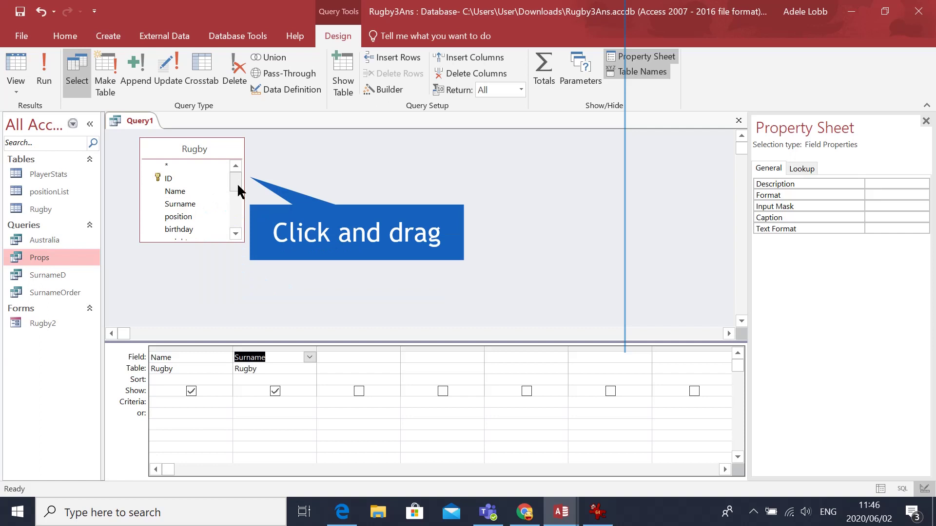
drag(238, 190, 238, 198)
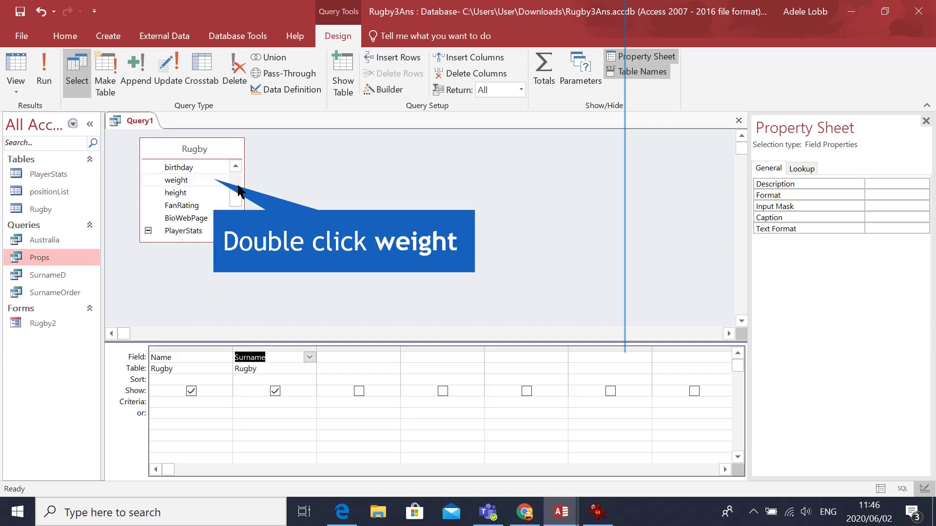
double_click(177, 182)
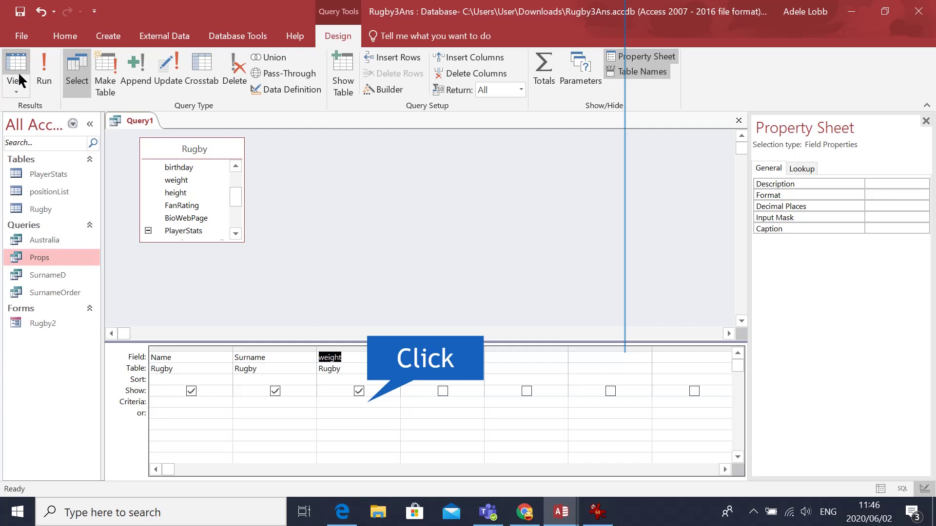
Limit weight to >100, then change it to >=100 and preview the 10 matching players
click(341, 405)
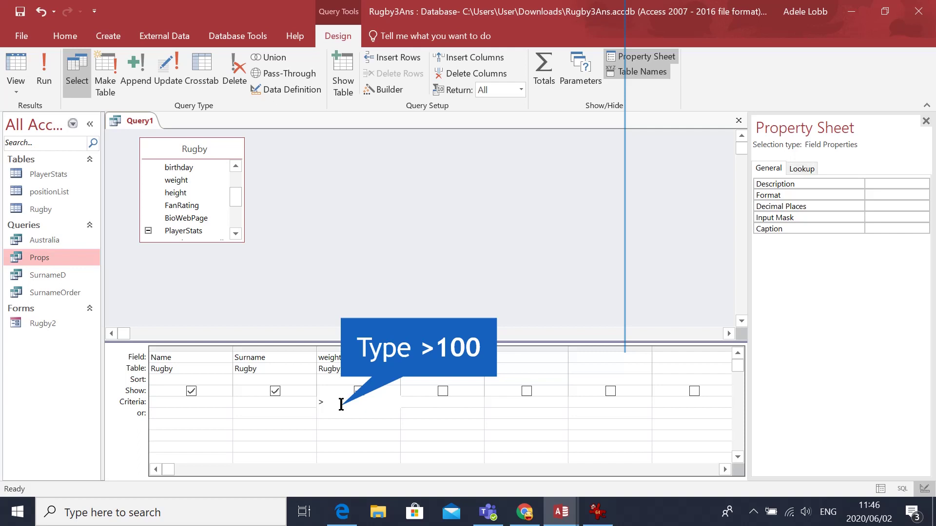
text(>100)
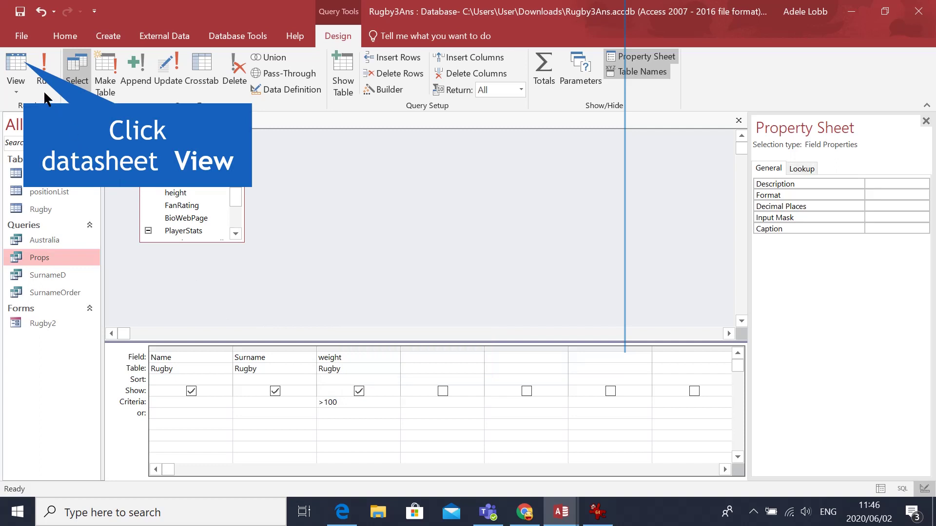
click(18, 73)
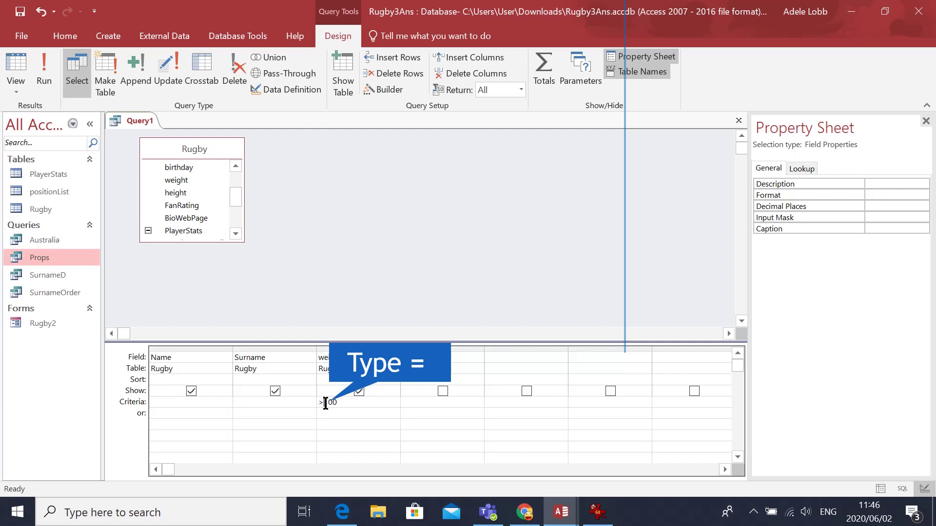
text(=)
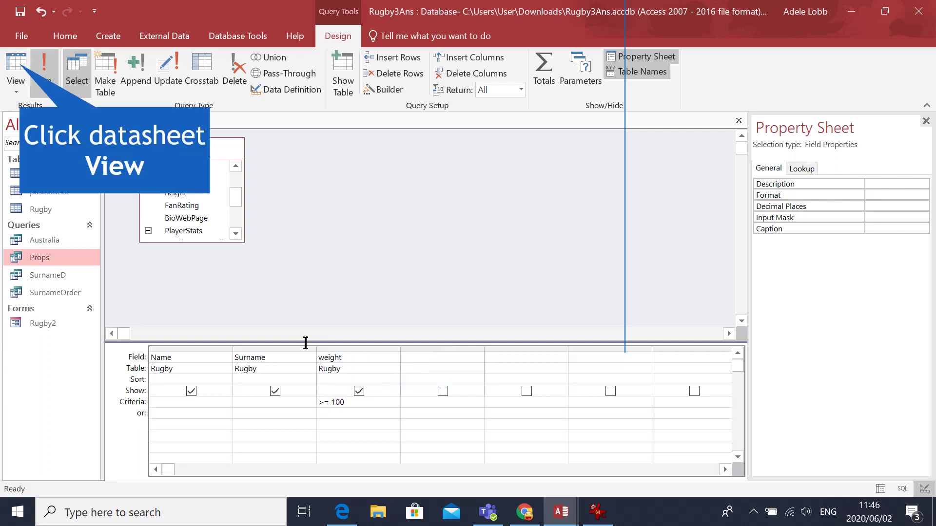
click(20, 66)
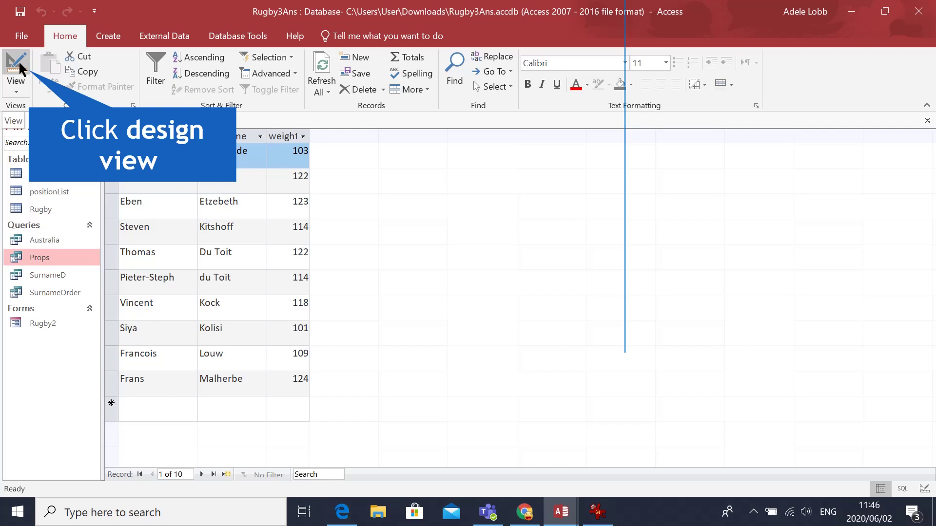
Return to Design View and save the query as 'Weight'
click(20, 66)
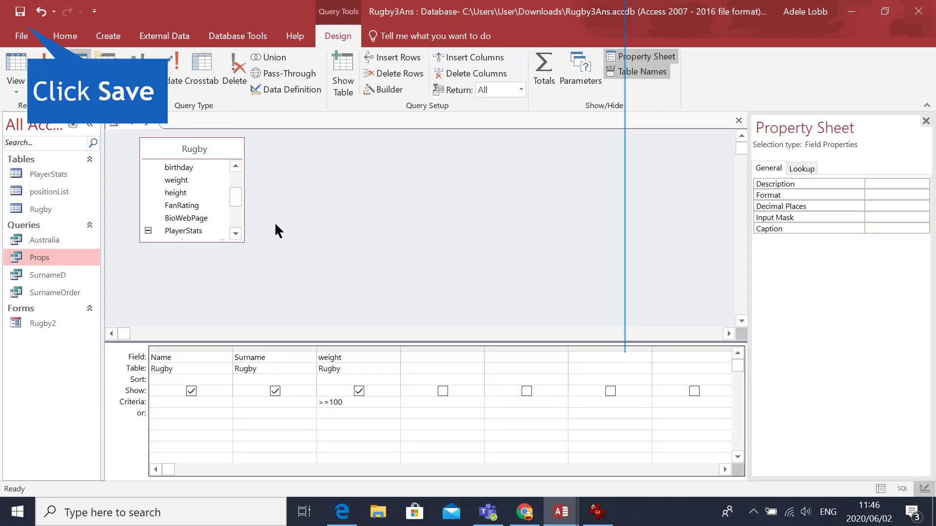
click(19, 11)
text(W)
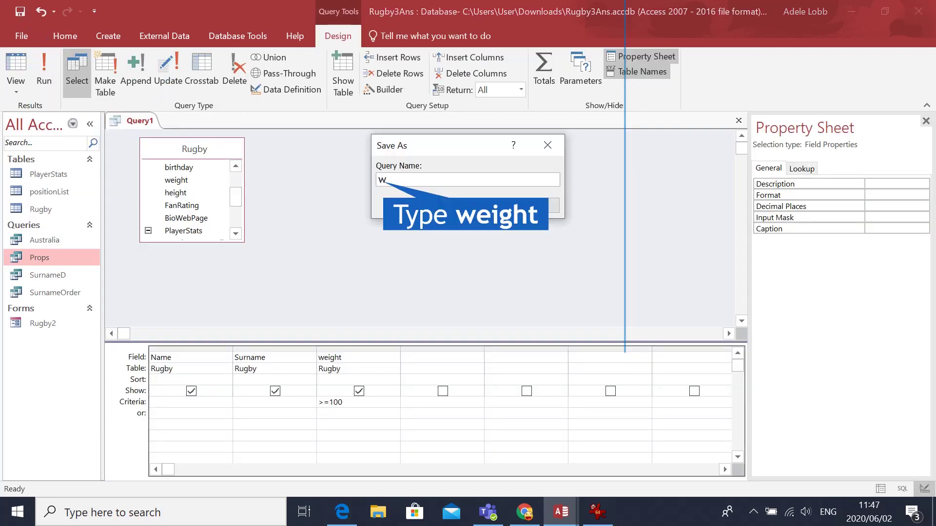
text(eight)
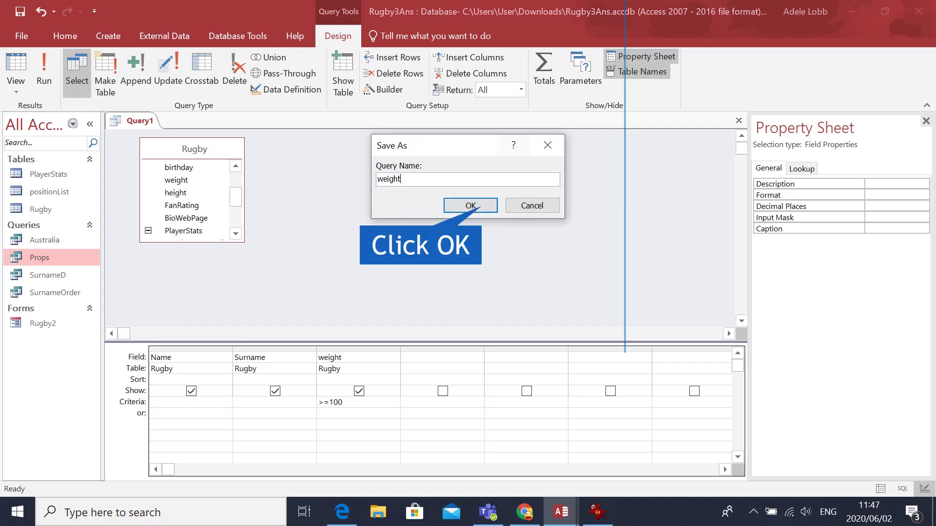
click(485, 204)
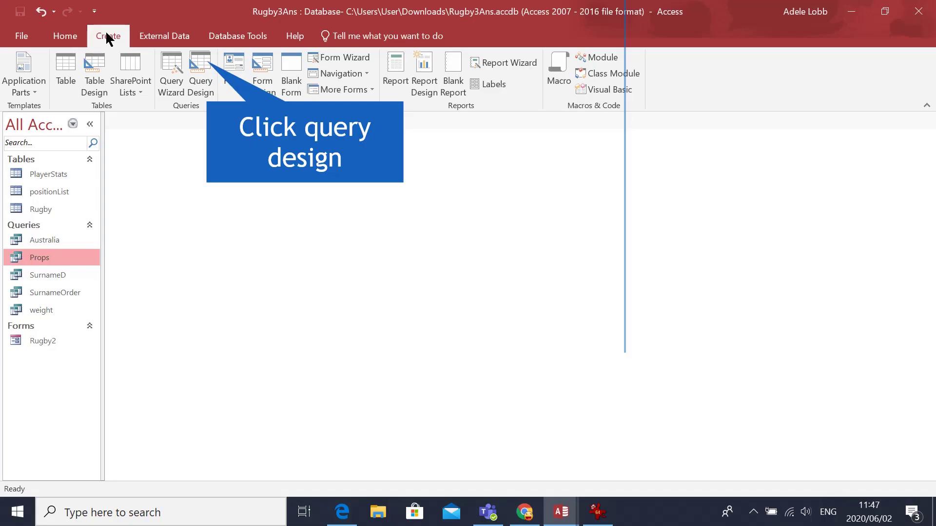
Start a new query design with the Rugby table as its source
click(201, 73)
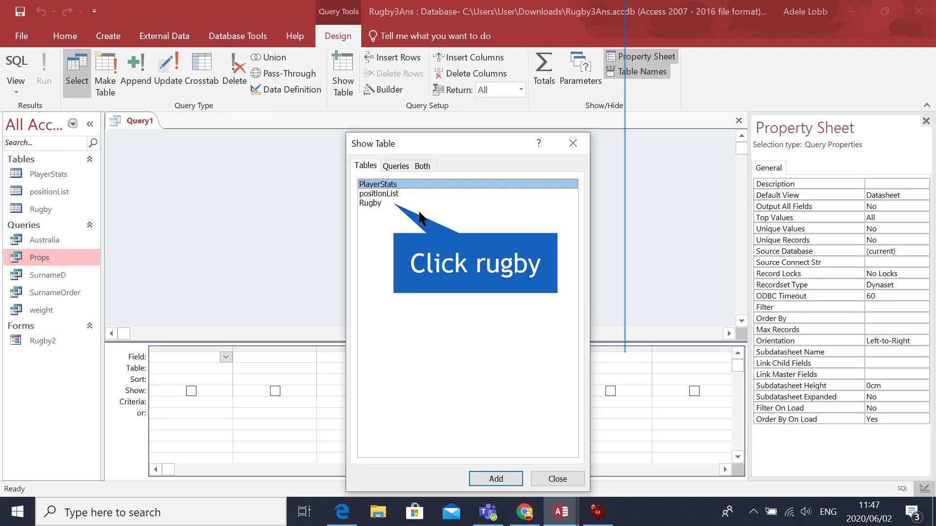
click(376, 205)
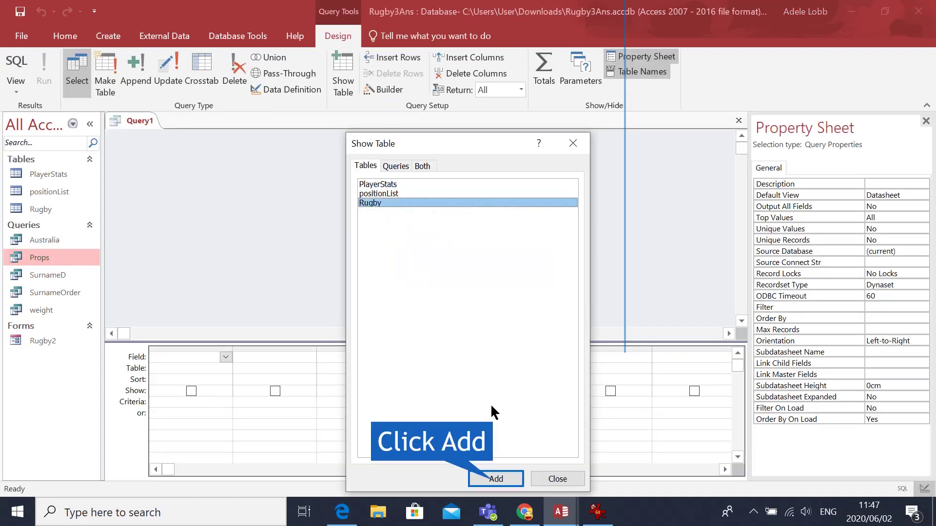
click(494, 478)
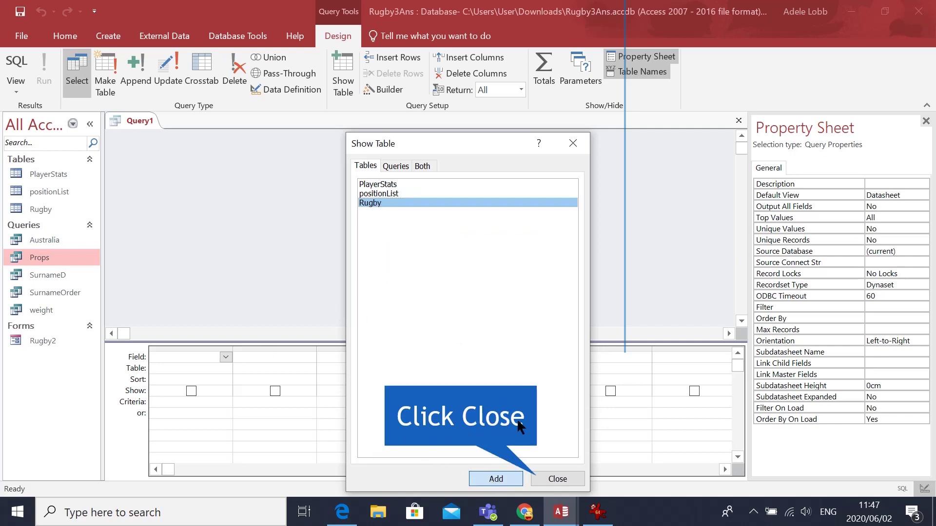
click(557, 479)
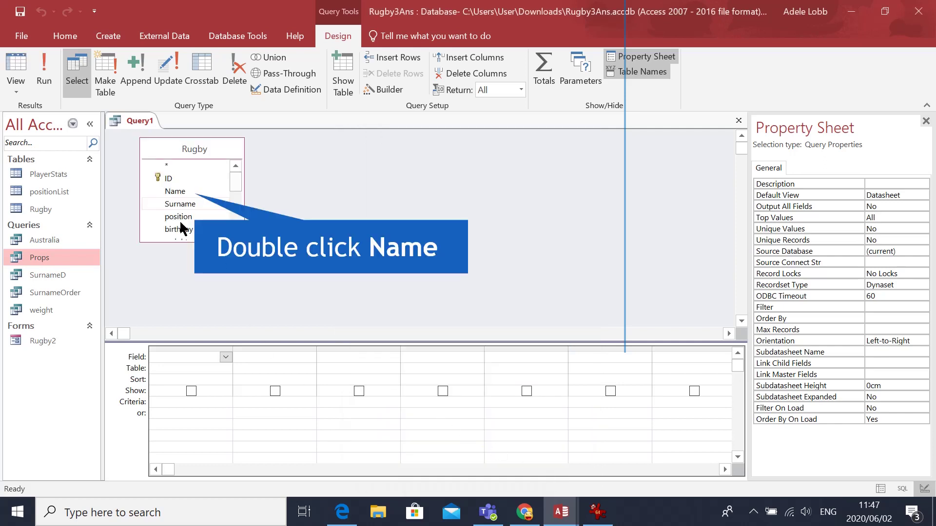
Add Name, Surname, weight and height to the grid, with weight criterion >=100
double_click(175, 192)
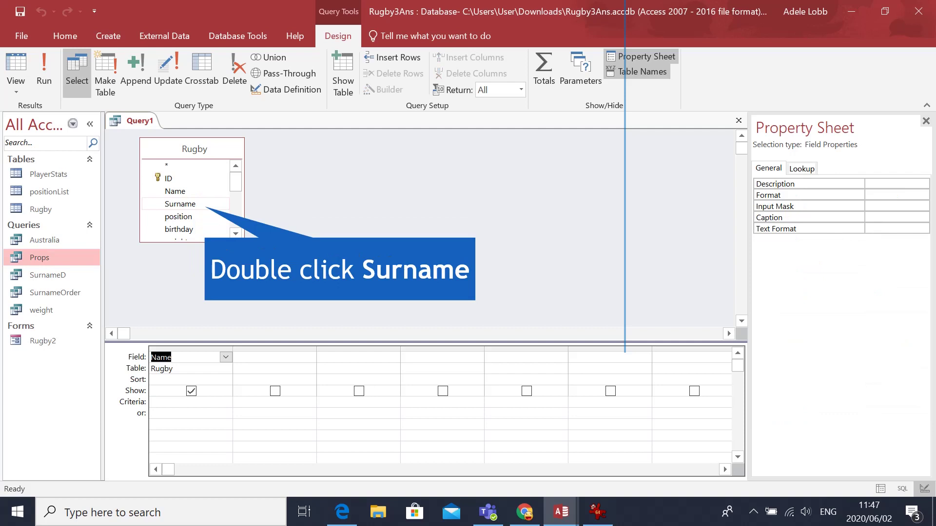
double_click(180, 204)
drag(234, 182, 235, 184)
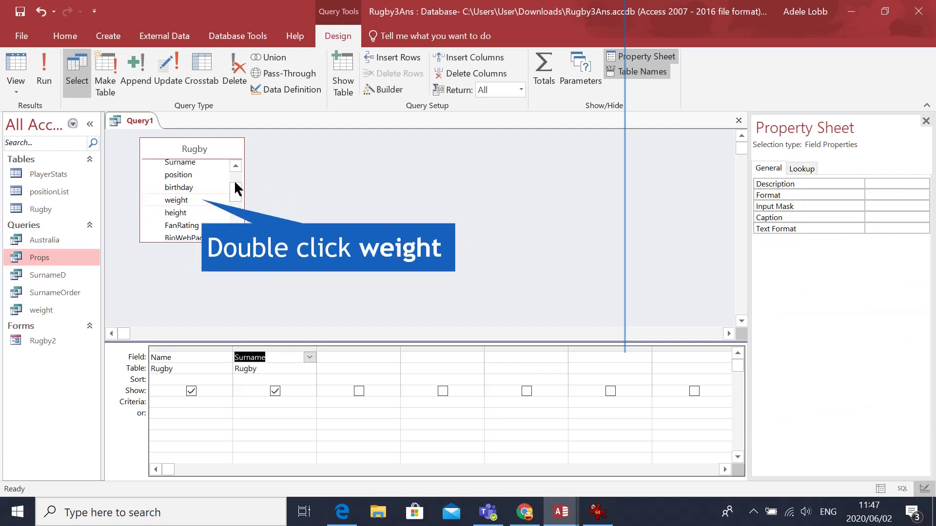
double_click(177, 200)
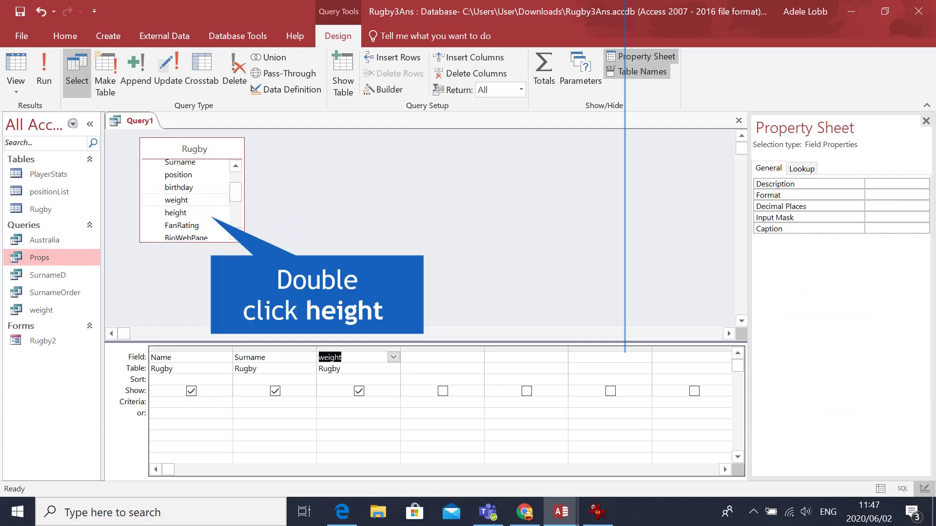
double_click(175, 213)
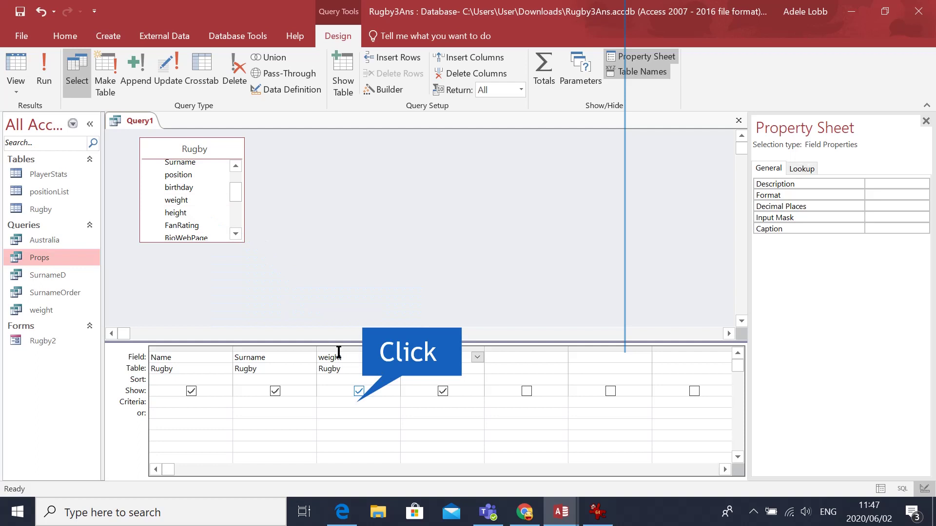
click(336, 404)
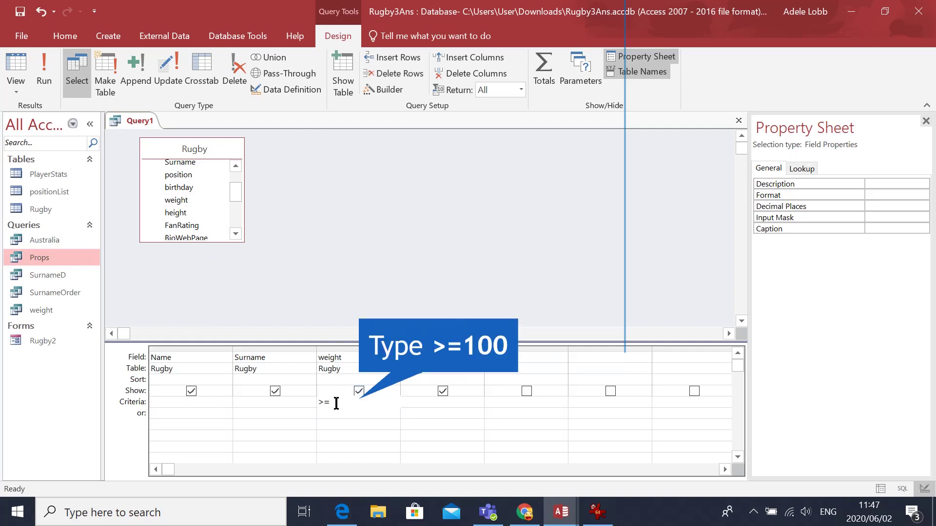
text(>=100)
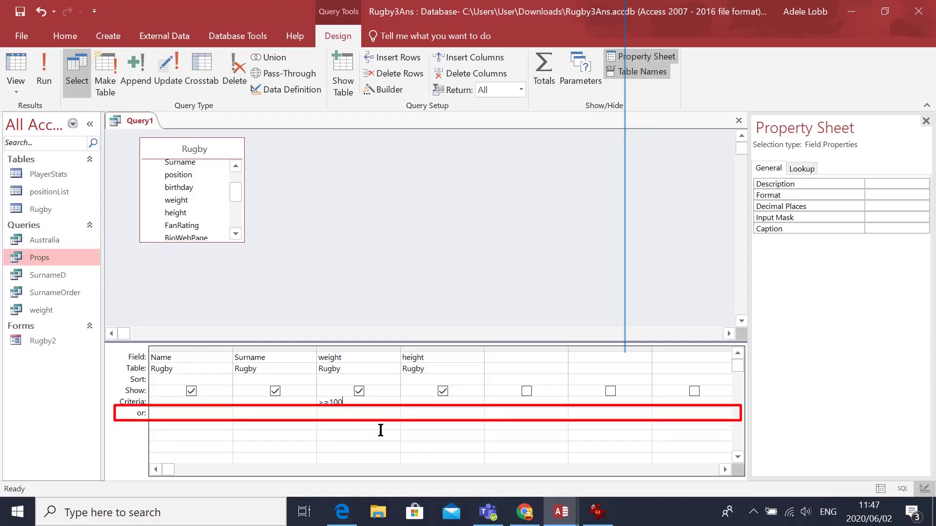
Add height >1,8 as an alternative (or) criterion and preview the 11 matching players
click(413, 415)
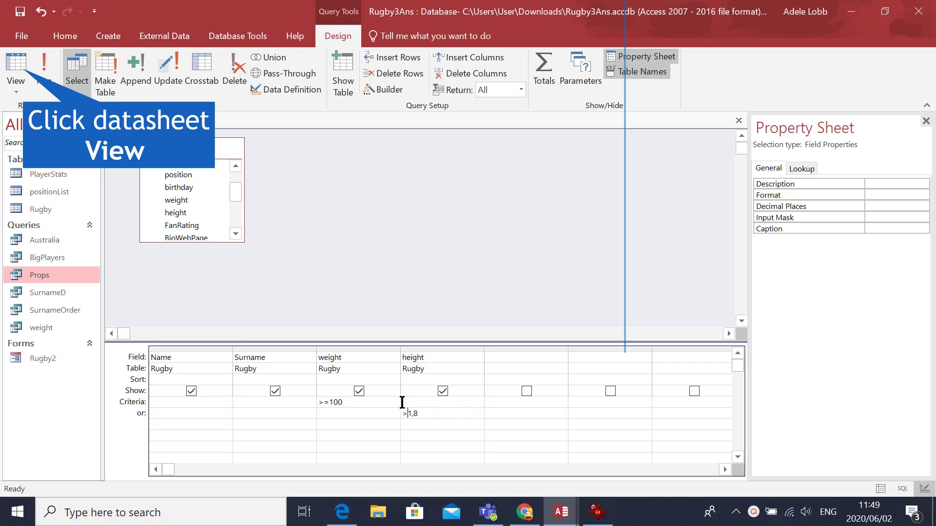
click(17, 69)
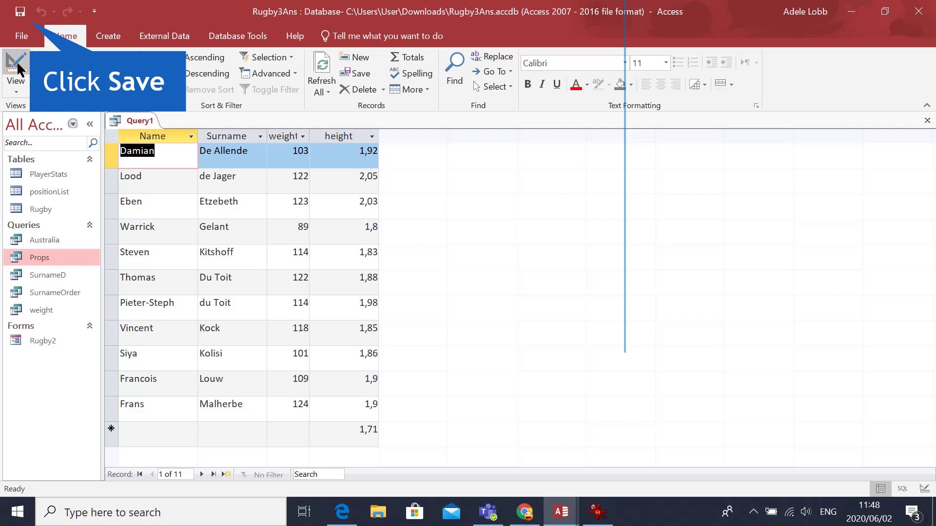
Save the query under the name BigPlayers
click(20, 11)
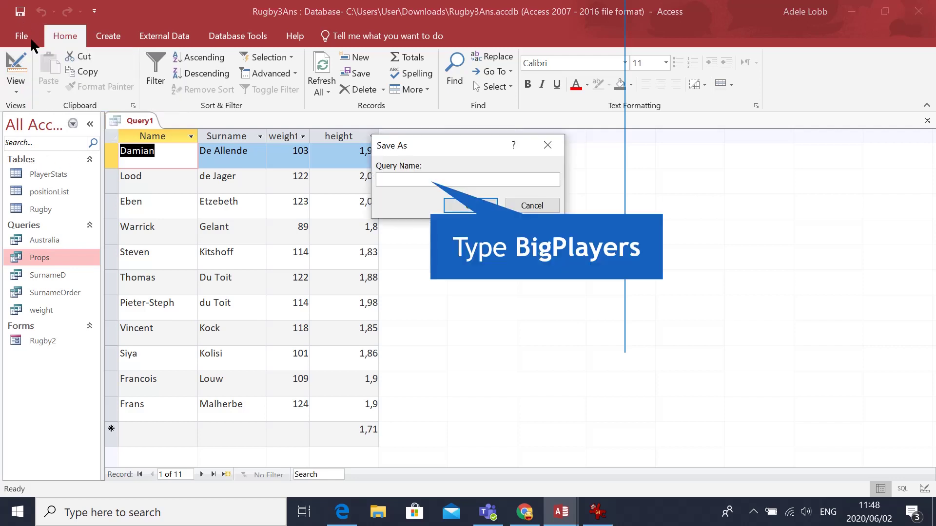
text(BigPlayers)
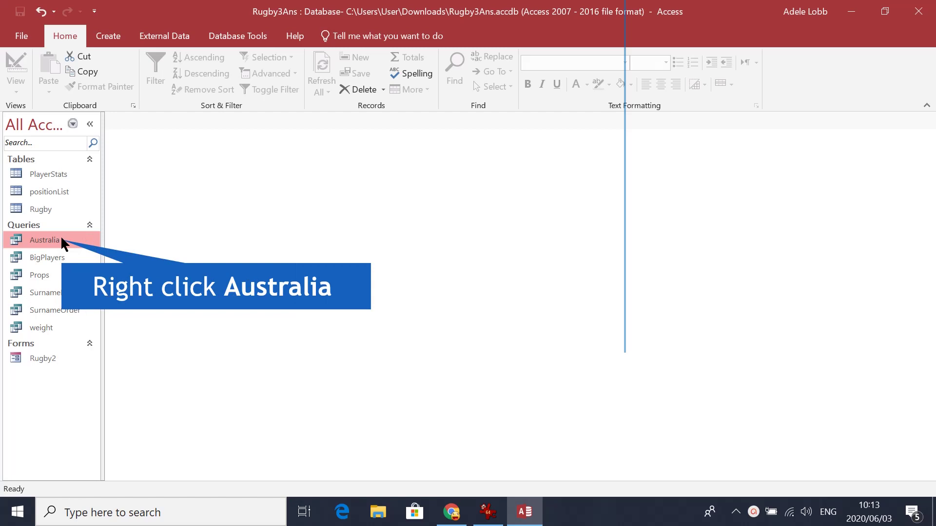
Copy and paste the Australia query as 'Argentina', then open it
right_click(64, 244)
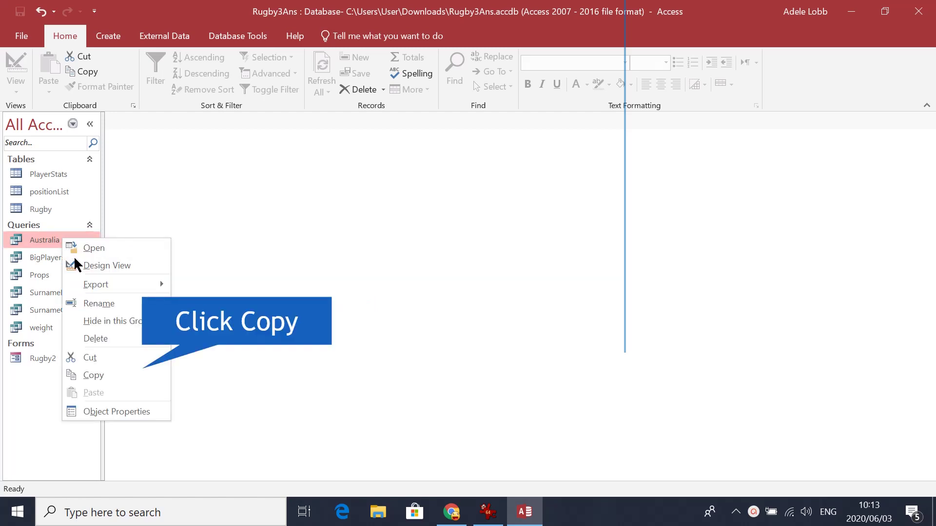
click(89, 375)
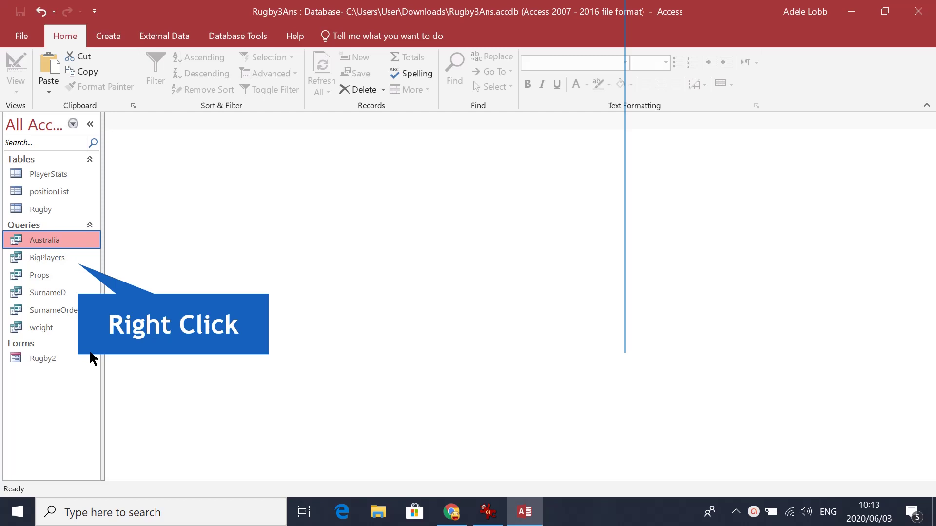
right_click(81, 241)
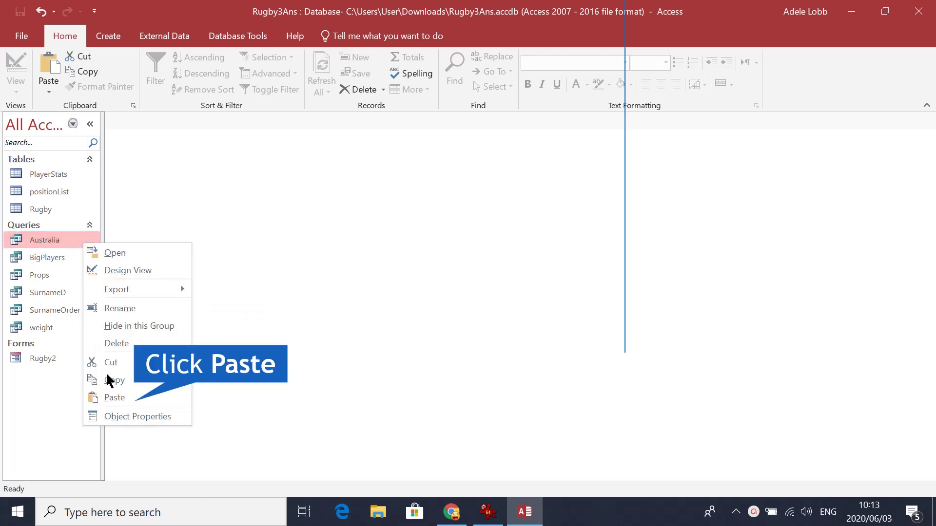
click(114, 396)
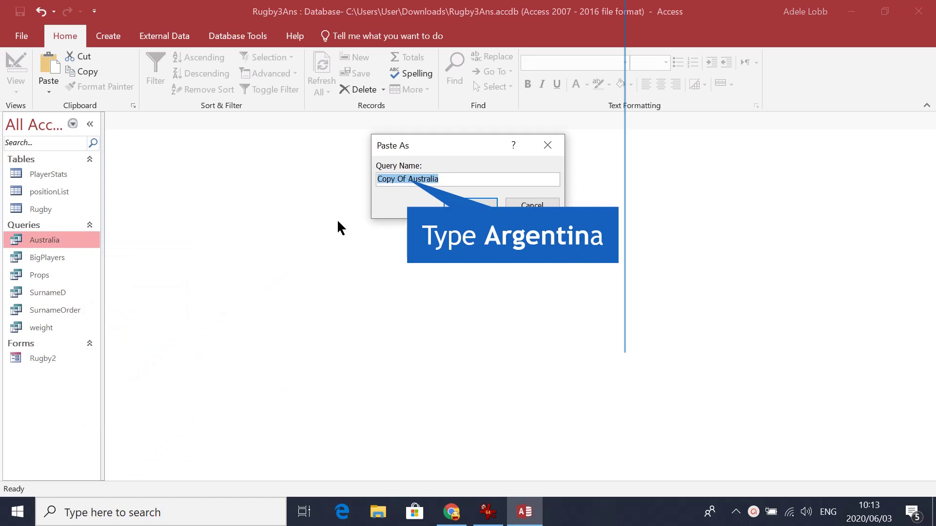
text(Argentina)
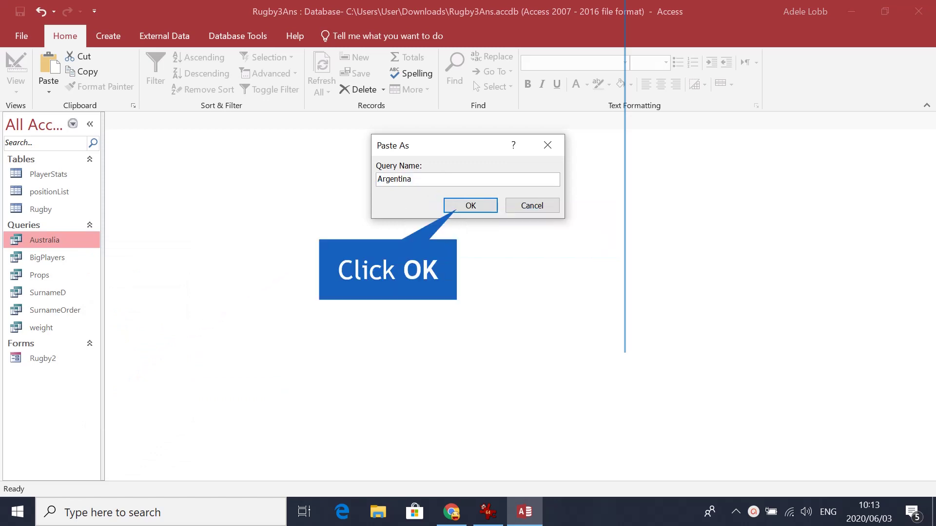
click(470, 205)
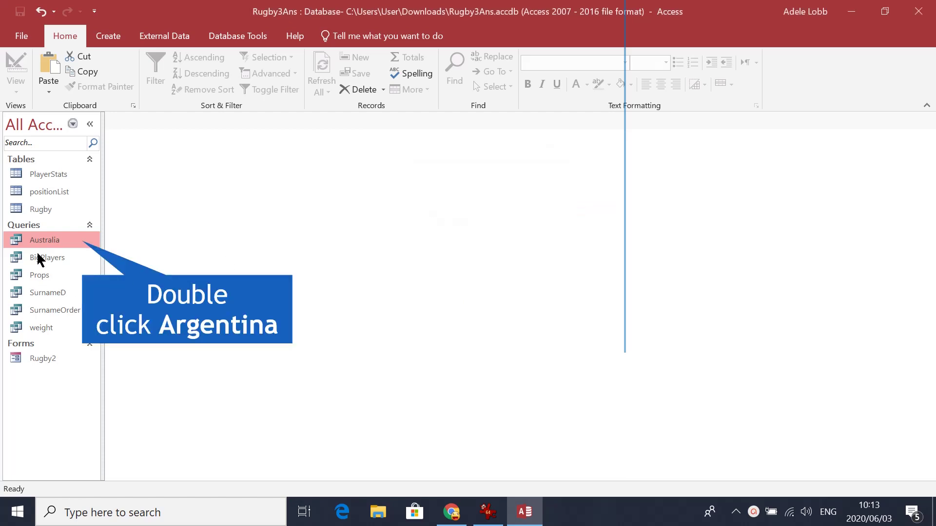
double_click(47, 239)
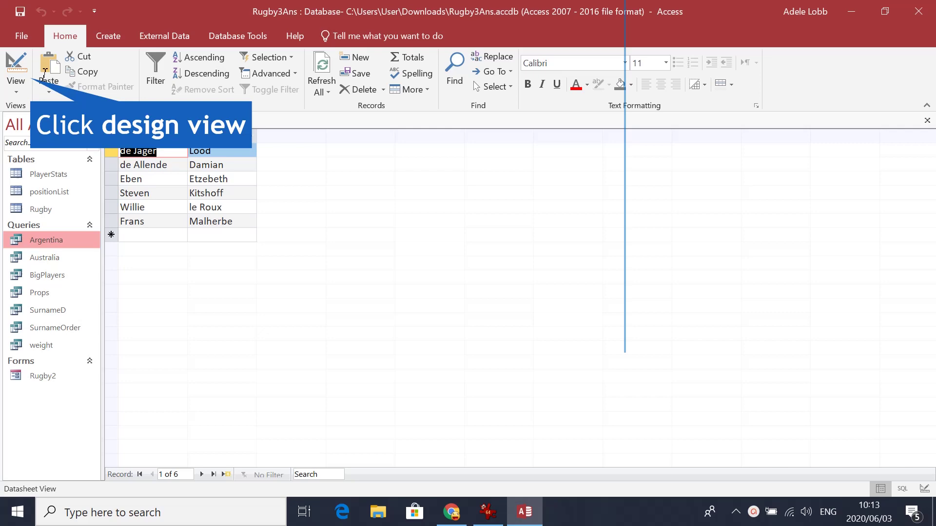
Add the PlayerStats Tri field with criterion >0 and check the datasheet
click(16, 63)
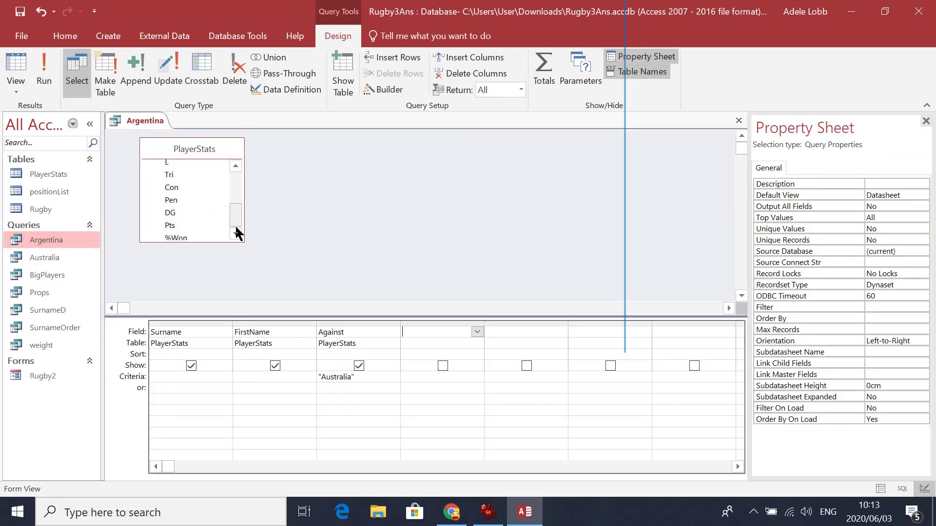
click(166, 176)
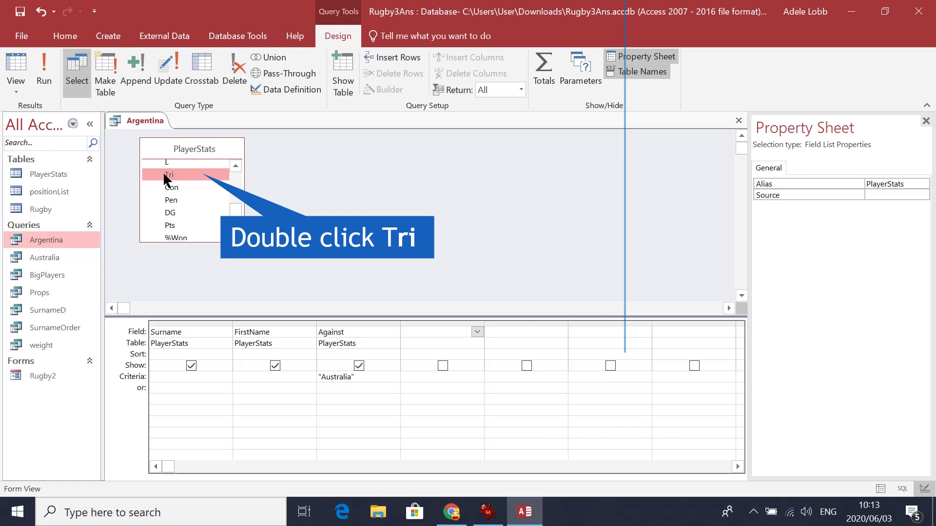
double_click(166, 174)
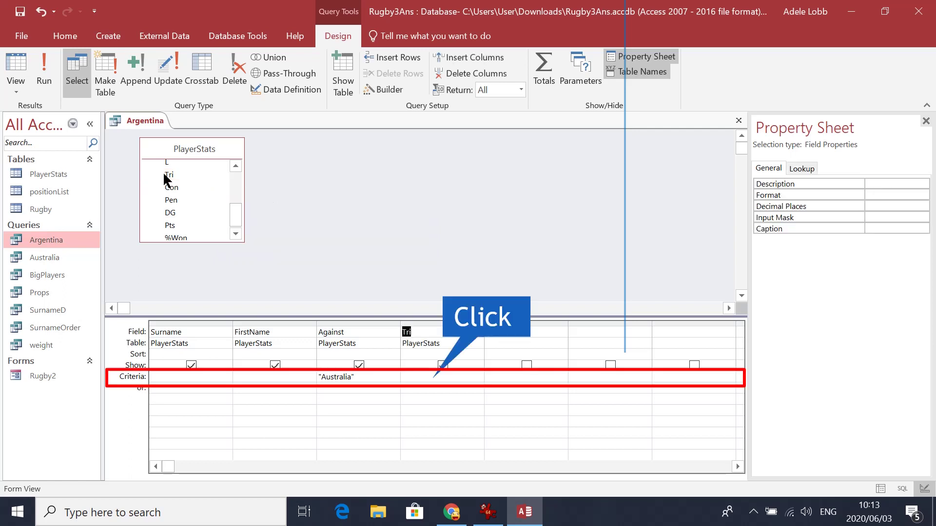
click(418, 377)
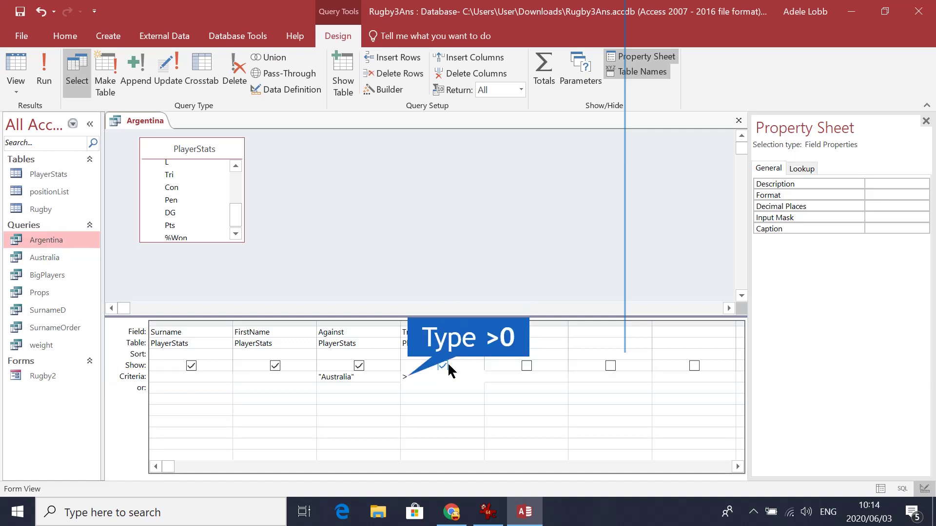
text(>0)
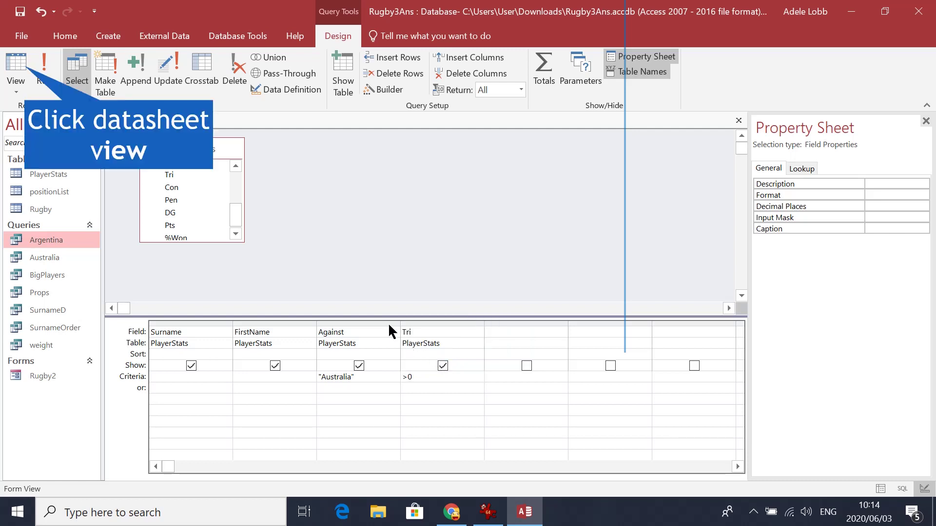
click(10, 64)
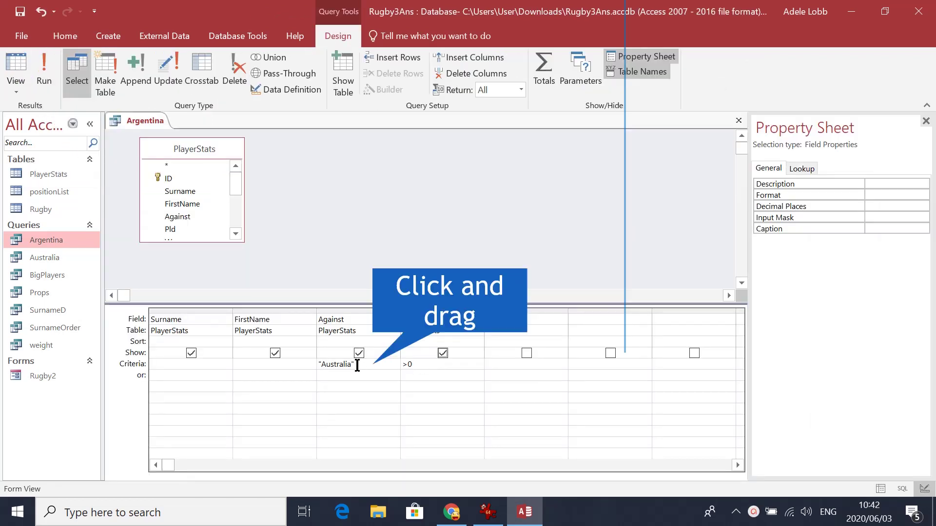
Change the Against criterion to "Argentina" and view the three matching players
drag(357, 366, 329, 367)
text(rge)
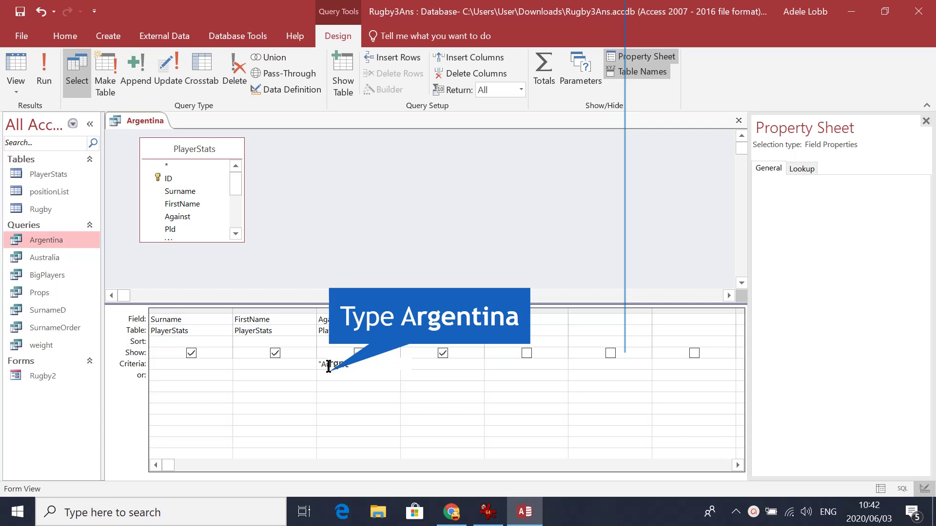
text(ntina)
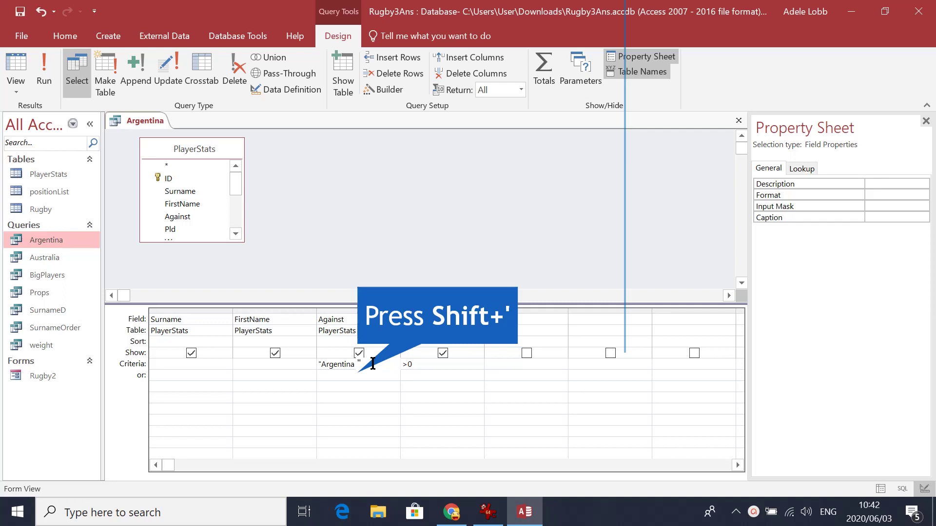
text(")
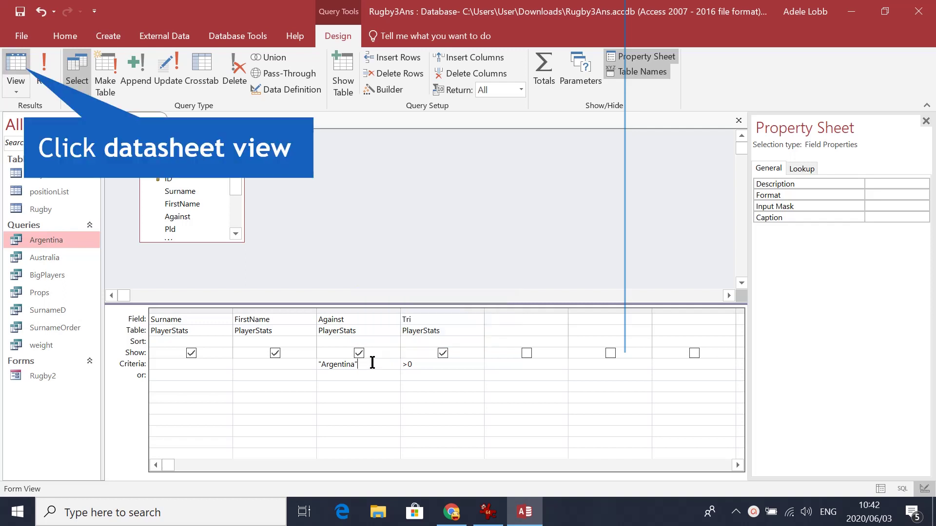
click(19, 64)
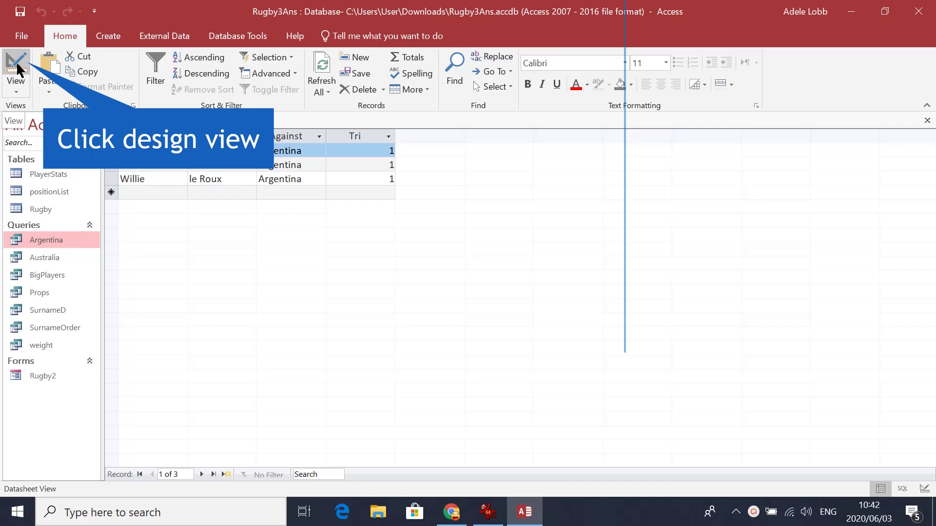
Untick Show for the Against and Tri columns and view the resulting datasheet
click(17, 69)
click(359, 353)
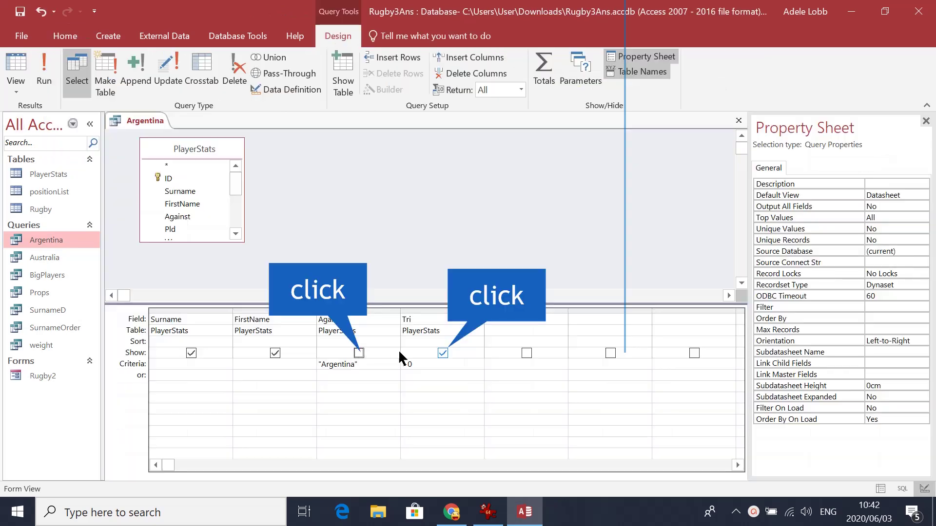
click(442, 353)
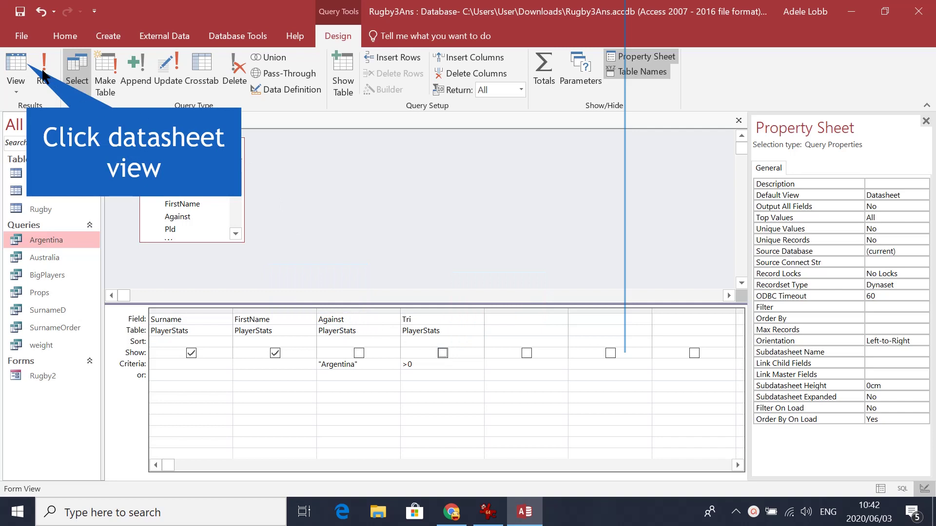
click(43, 73)
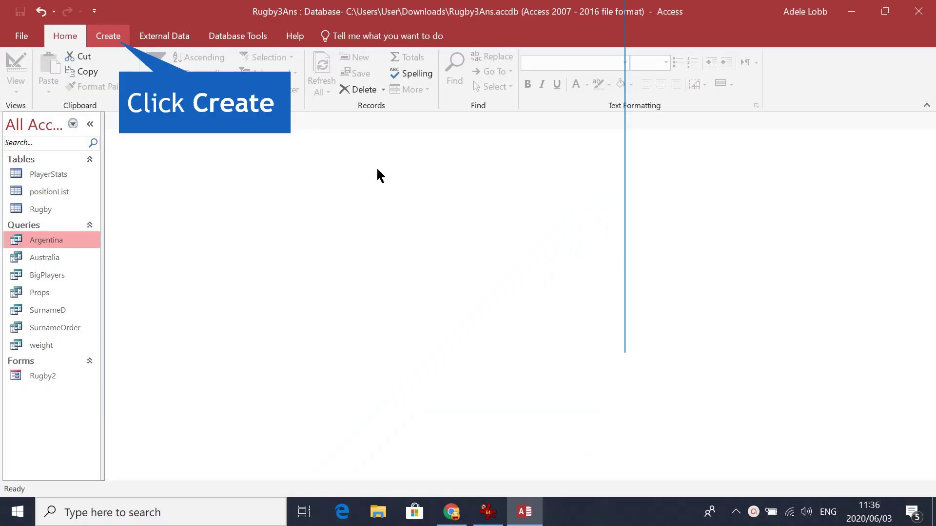
Start a new query design using the PlayerStats table
click(108, 37)
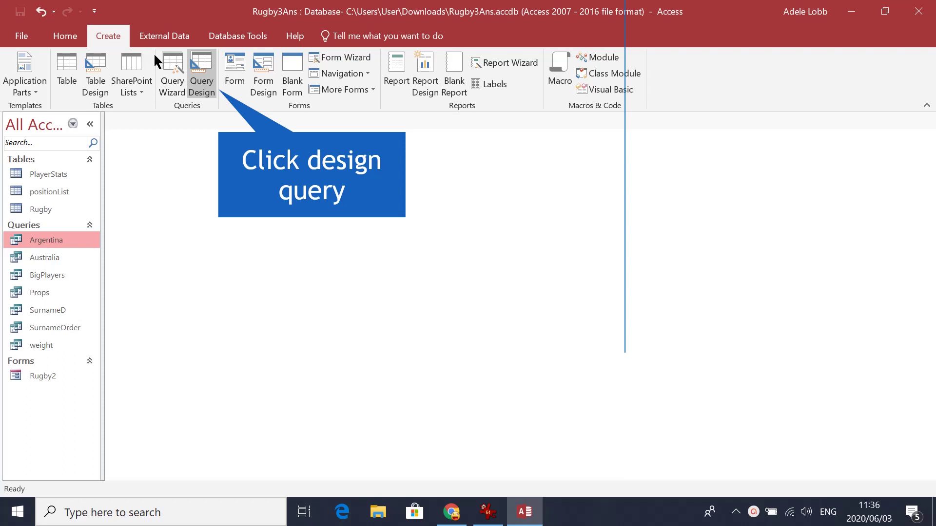
click(214, 76)
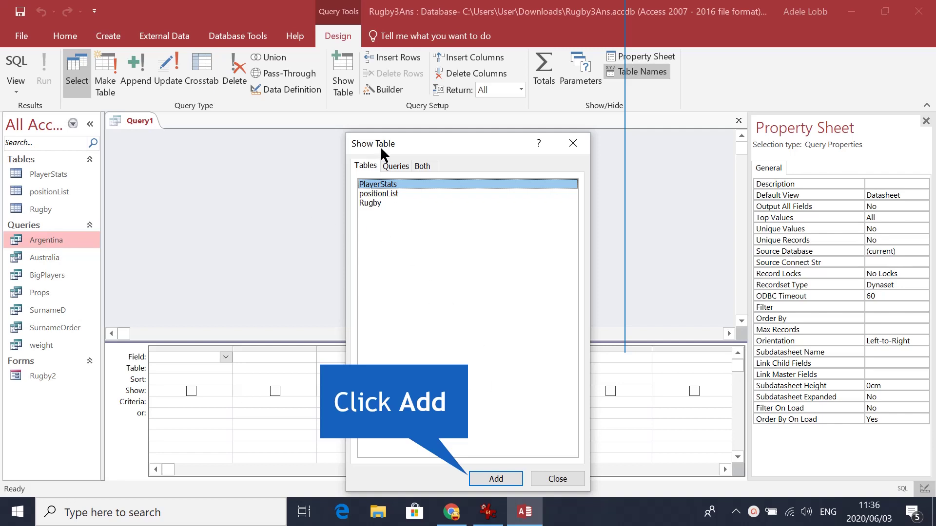
click(482, 479)
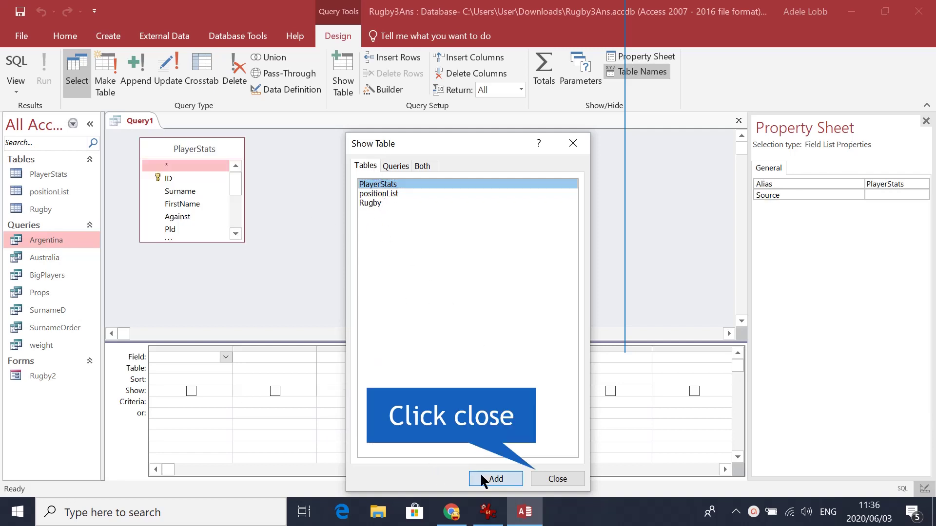
click(566, 481)
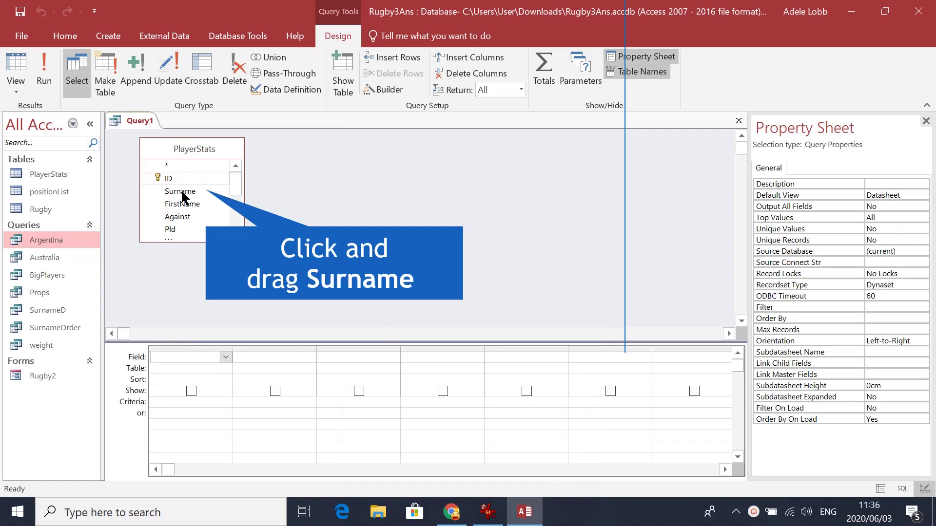
Place Surname, FirstName and Pen in the first three grid columns
drag(180, 191, 191, 357)
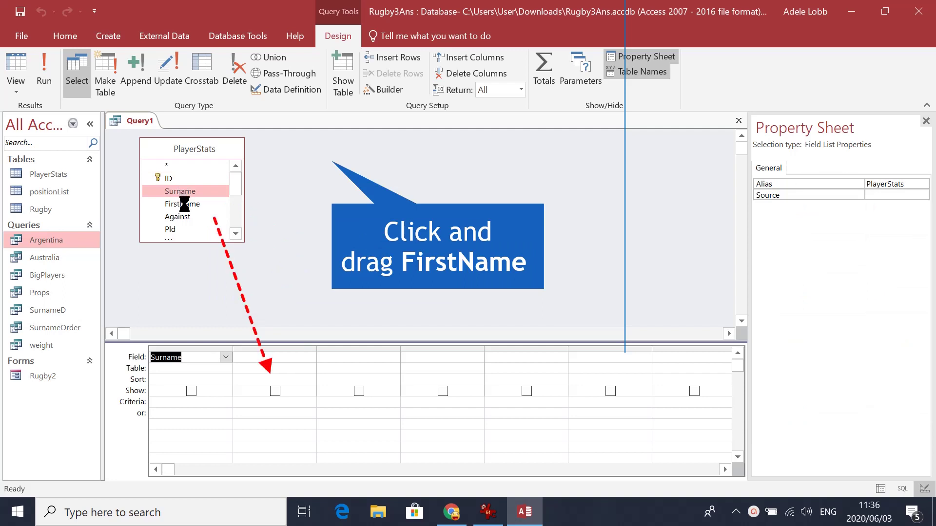
drag(184, 204, 264, 361)
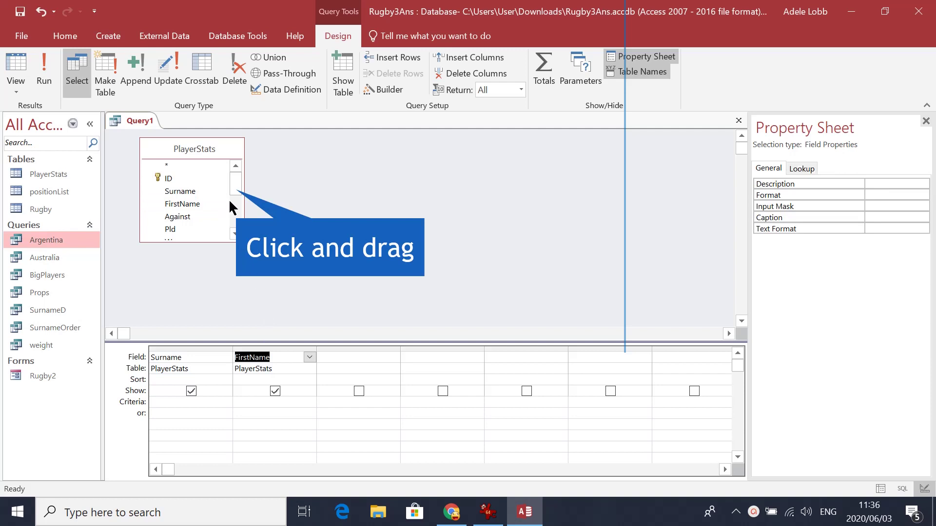
drag(233, 184, 233, 214)
drag(171, 206, 332, 364)
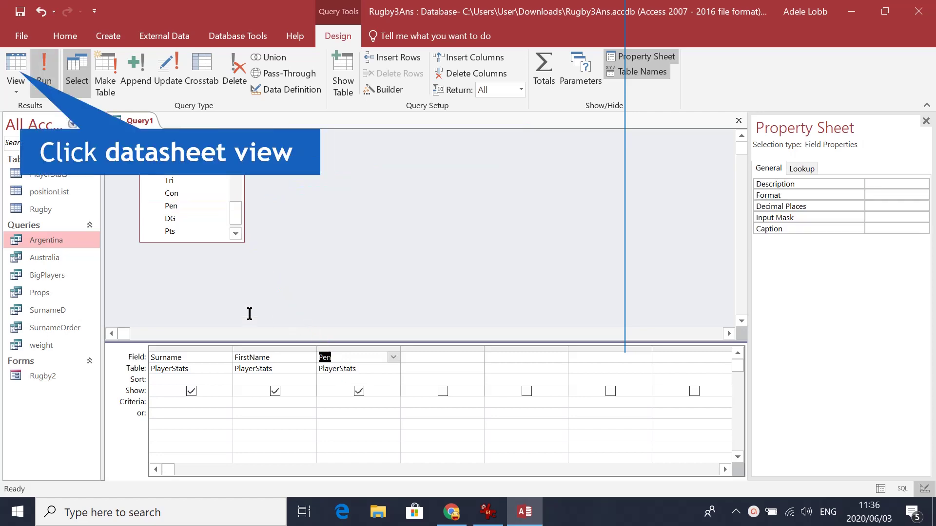
Check the query results, then replace Pen with Against as the third field
click(24, 64)
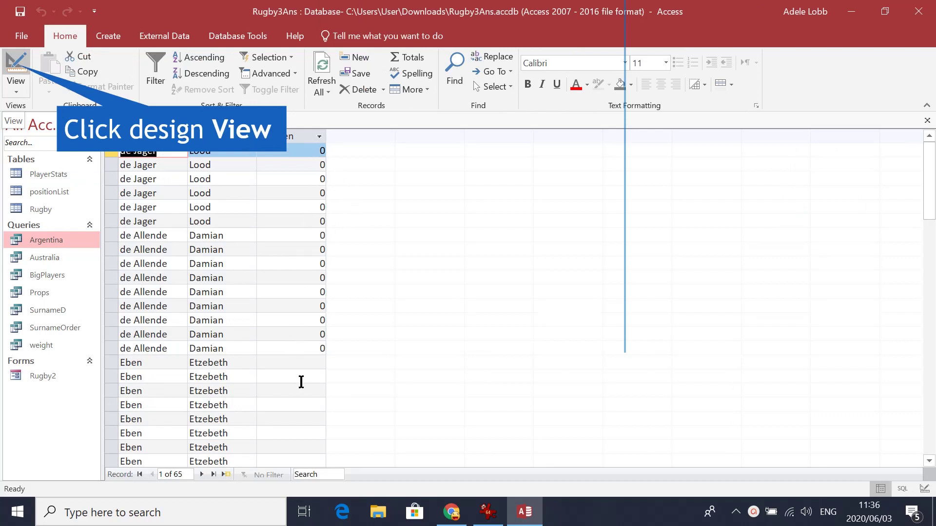
click(10, 68)
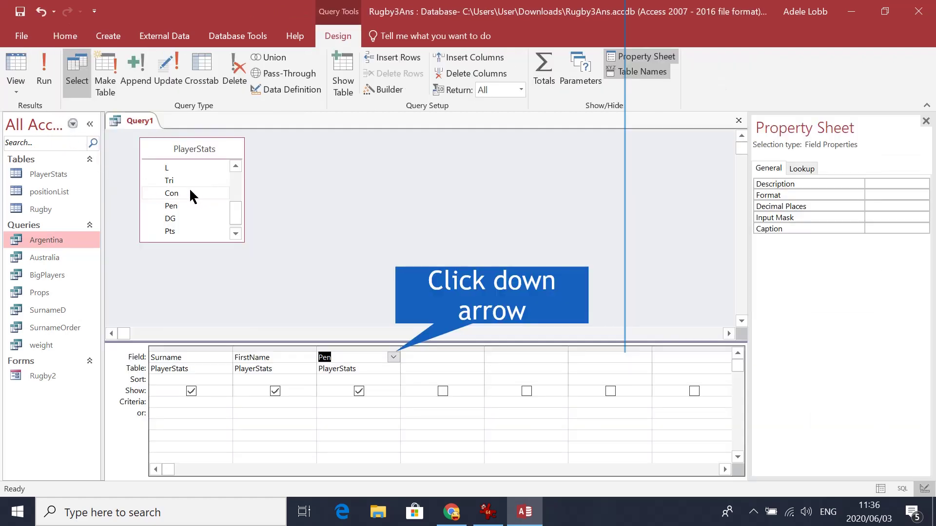
click(393, 357)
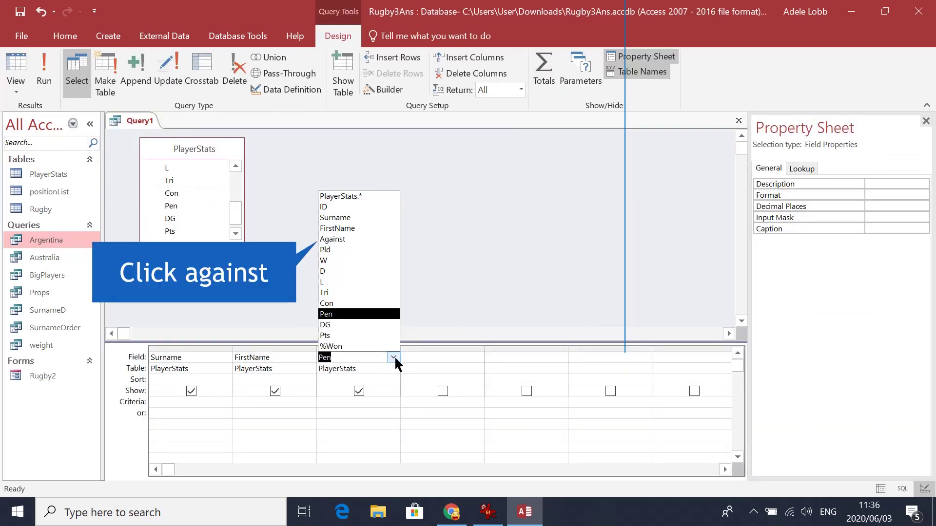
click(386, 239)
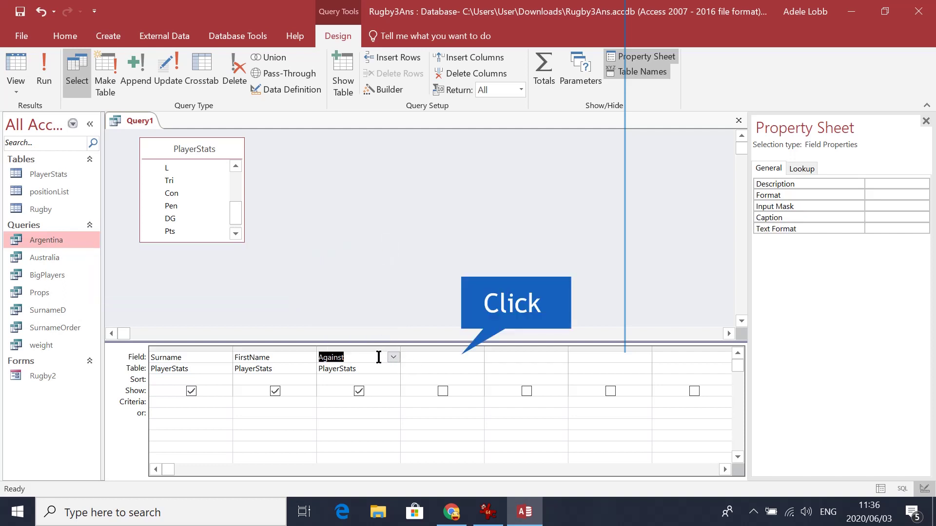
Add Pen as the fourth field with an Is Null criterion and check its 40 records
click(403, 357)
click(477, 358)
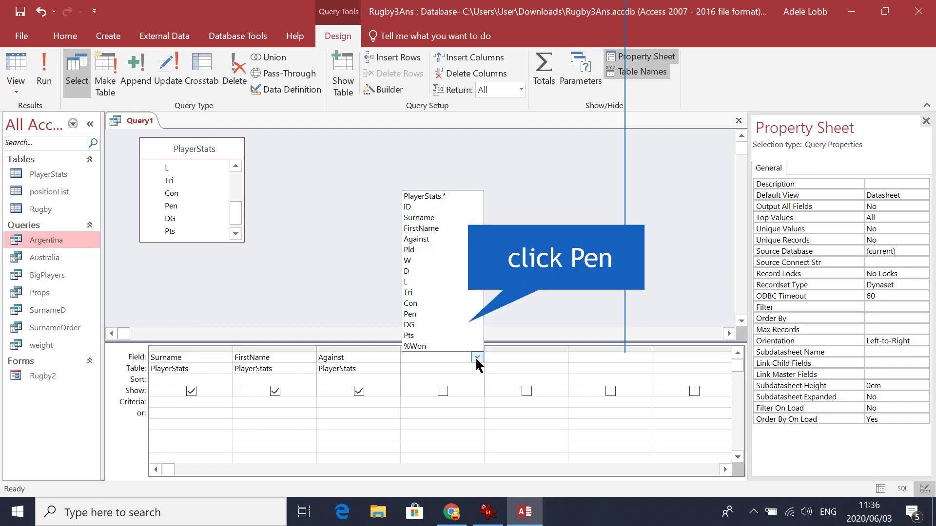
click(466, 314)
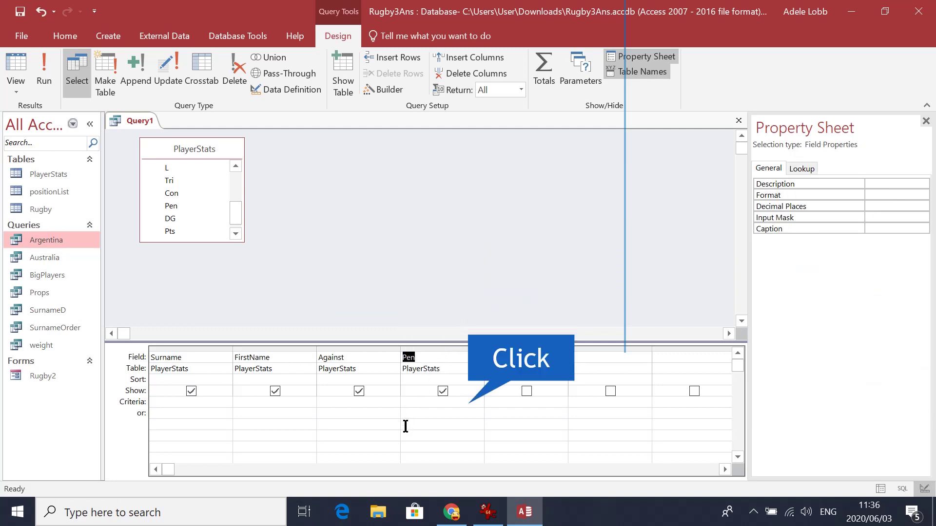
click(416, 404)
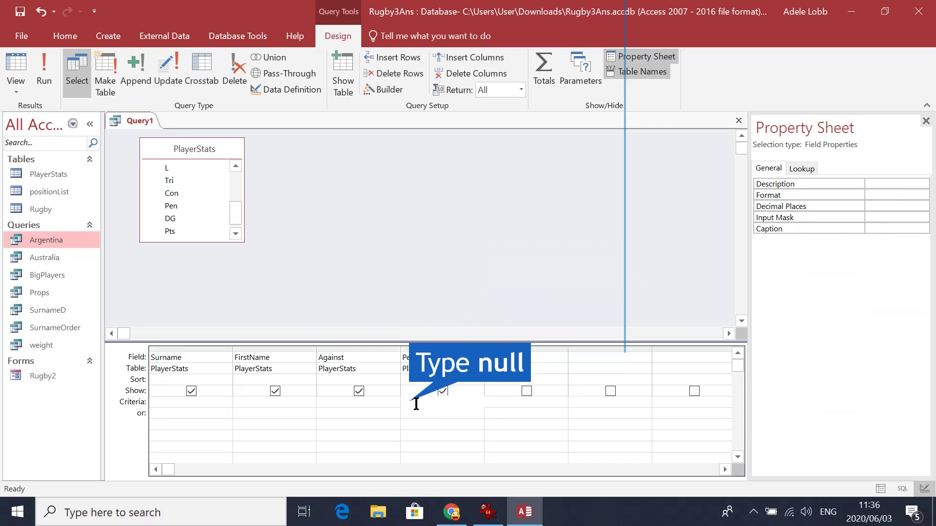
text(null)
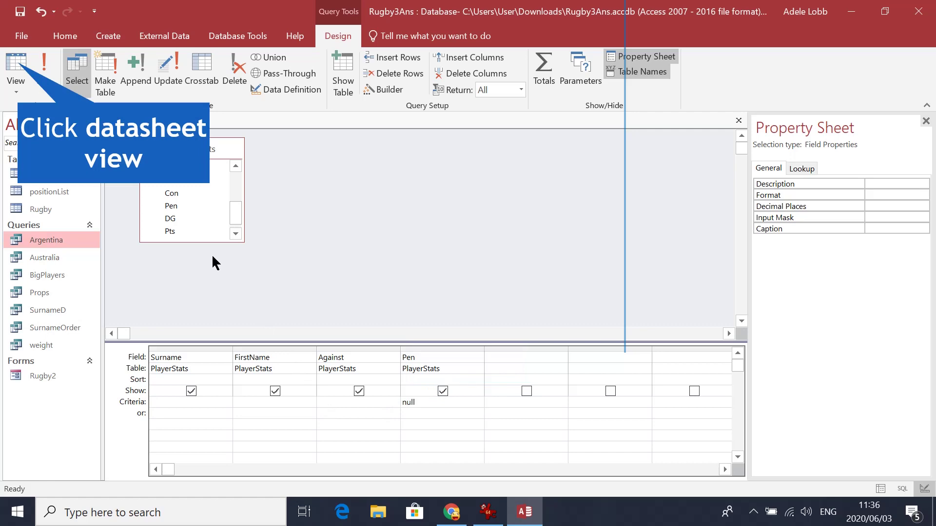
click(18, 78)
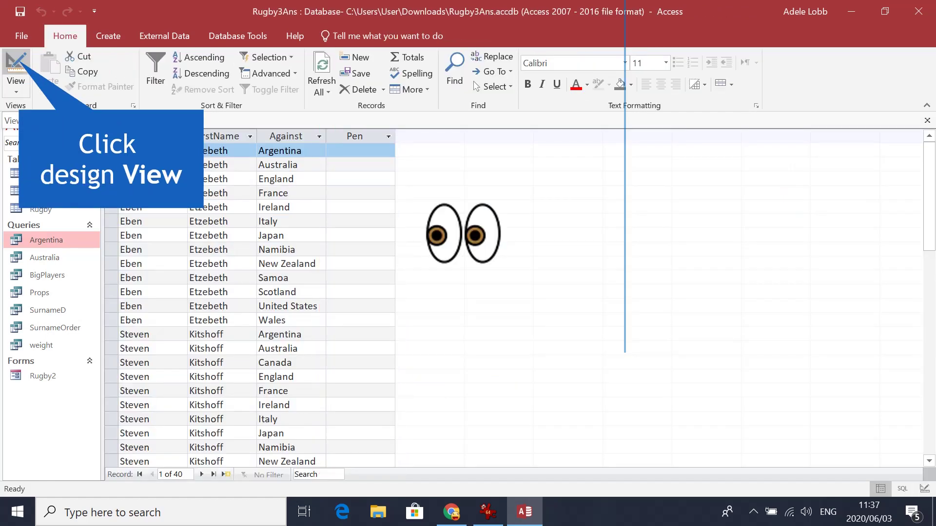
click(17, 66)
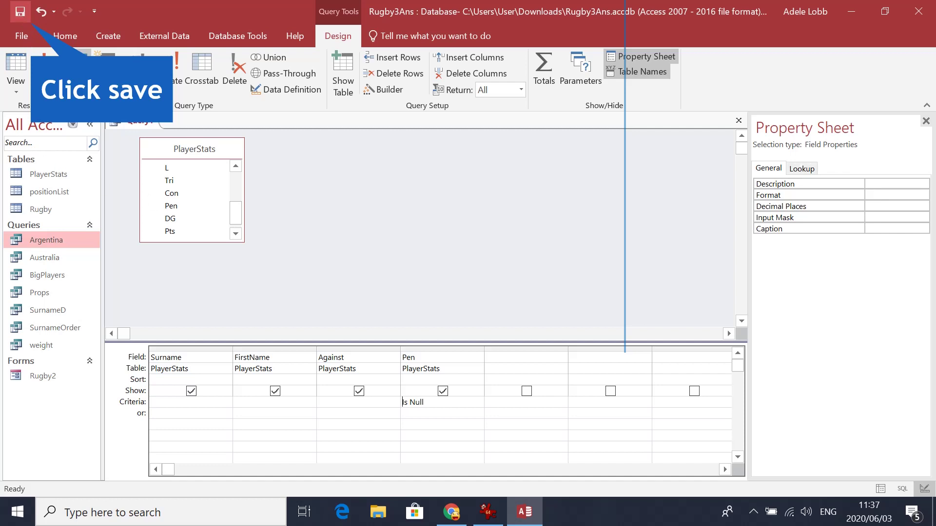
Save the Is Null query under the name noStats
click(20, 11)
text(no)
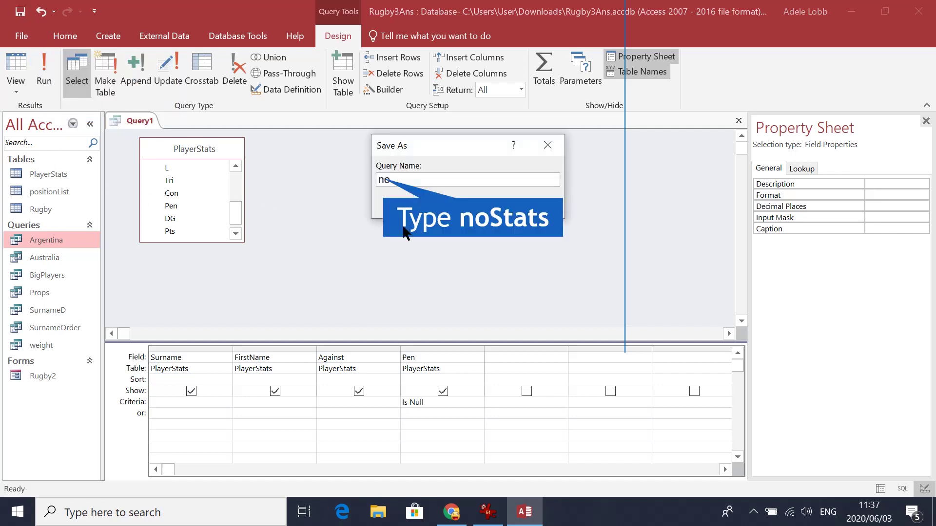
text(Stats)
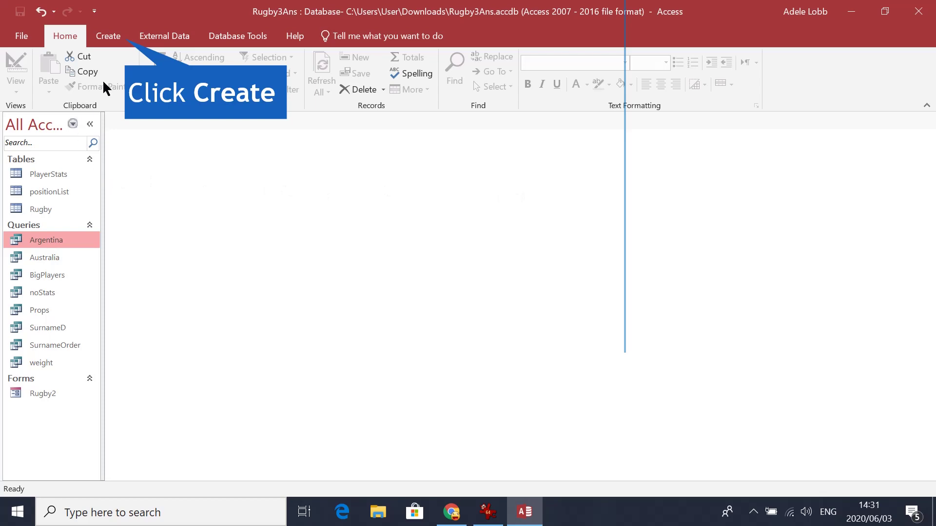
Create a new Query Design query based on the Rugby table
click(102, 35)
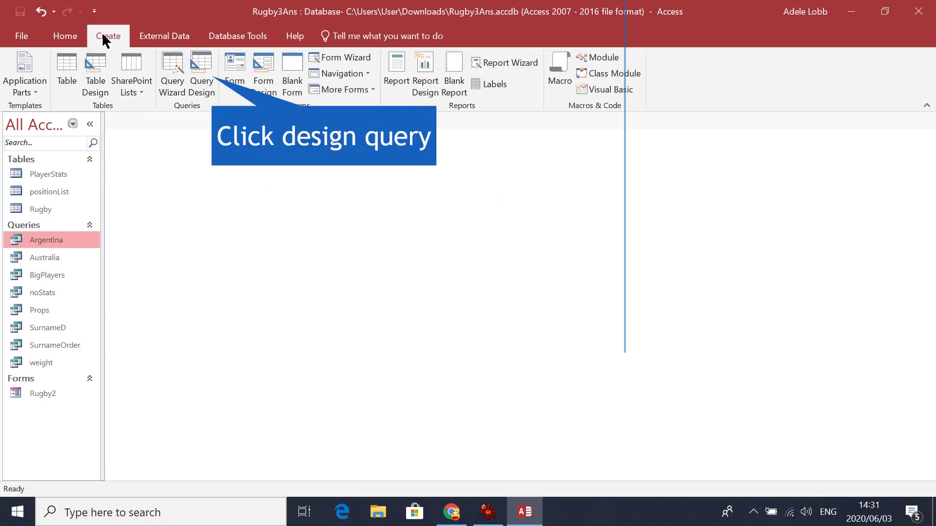
click(202, 68)
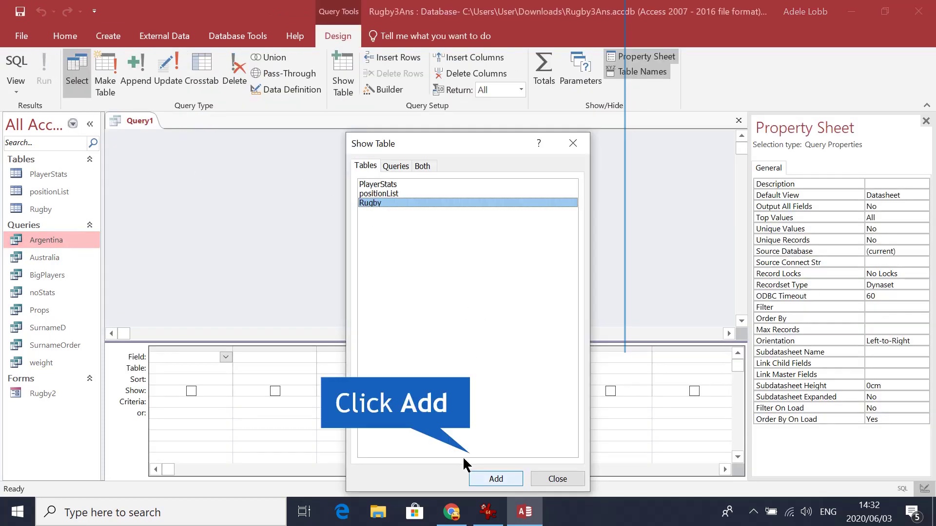
click(501, 478)
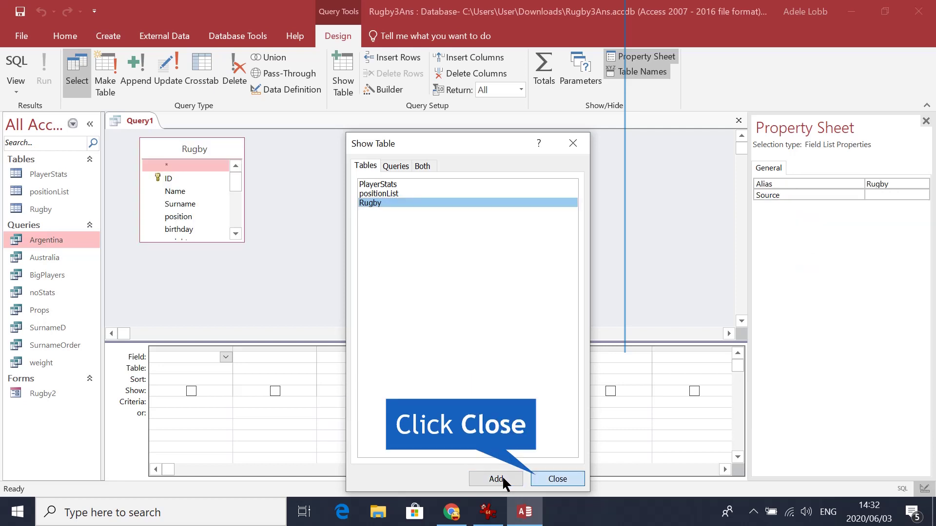
click(543, 476)
Add Name, Surname and birthday fields and view the 18-record datasheet
double_click(175, 204)
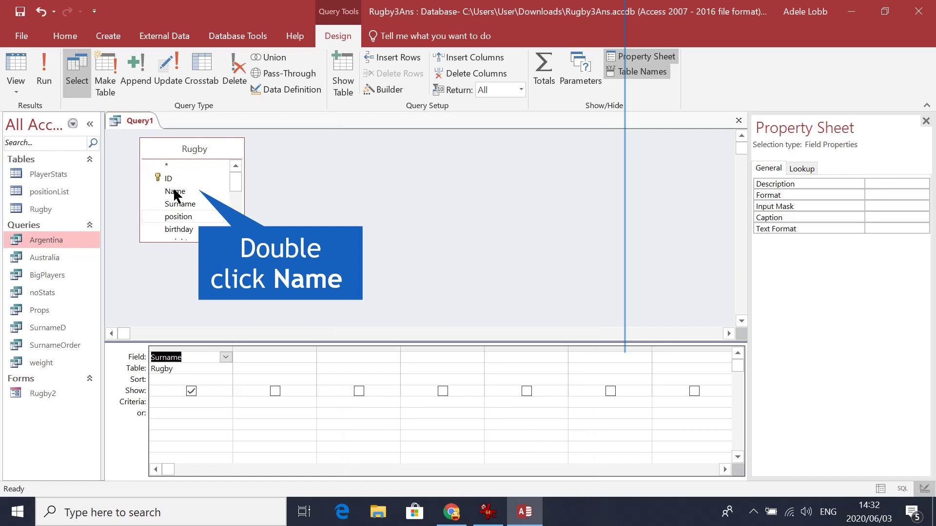
double_click(176, 186)
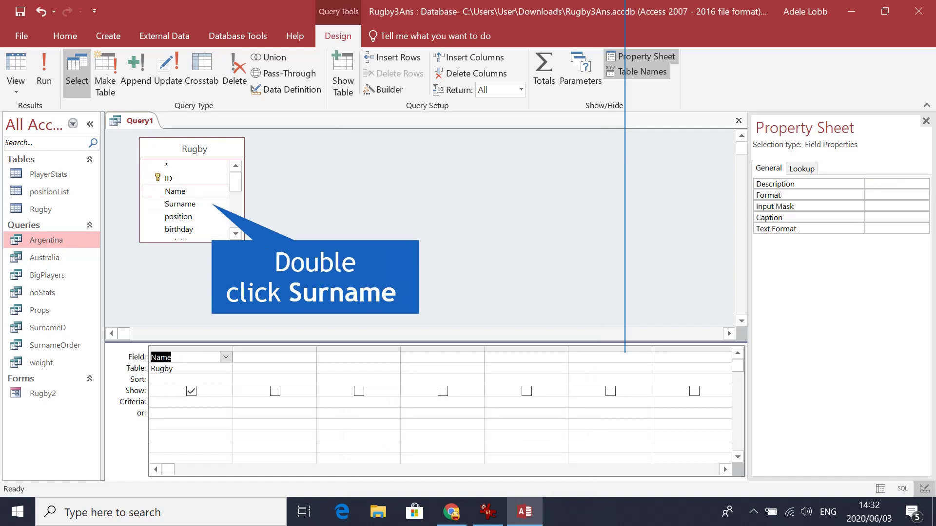
double_click(179, 203)
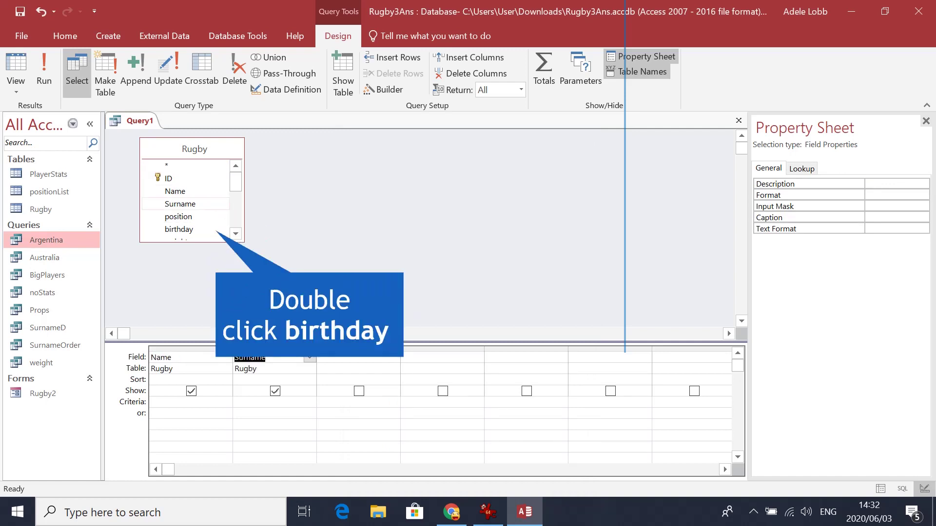
double_click(179, 229)
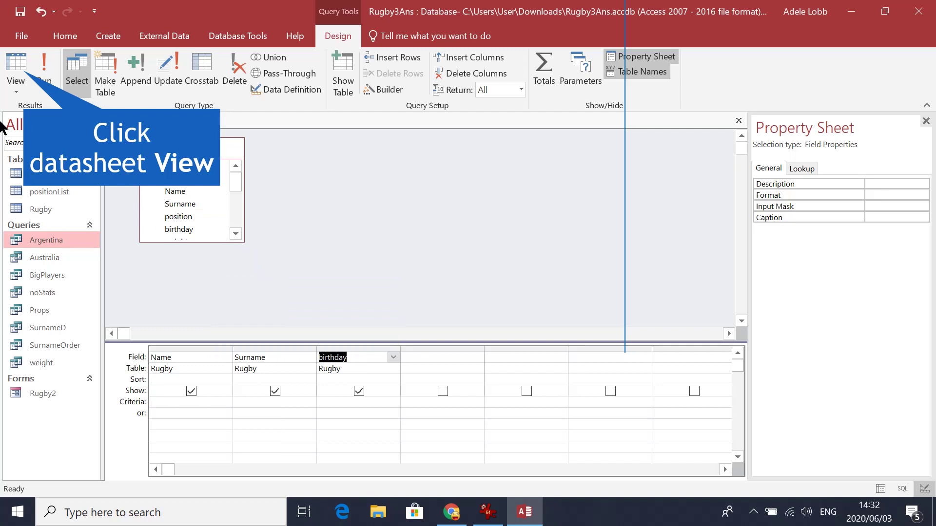
click(15, 67)
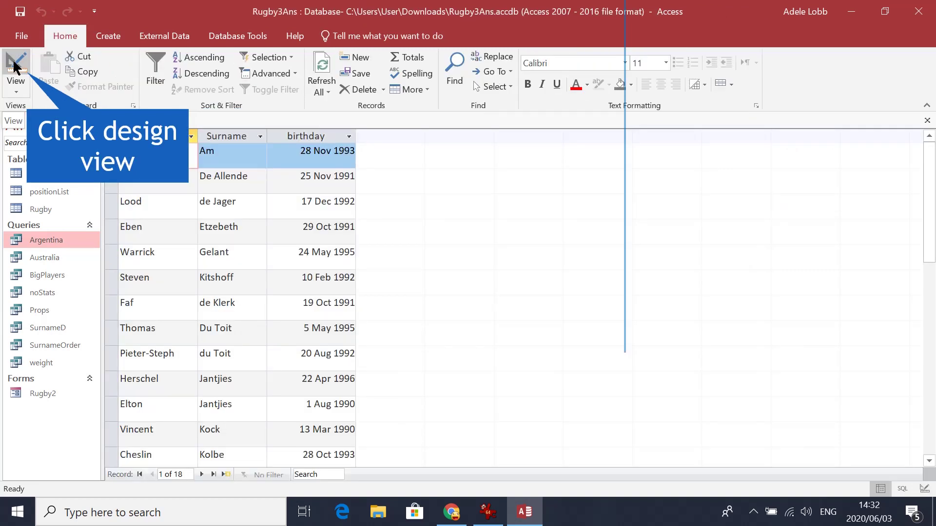
Set the birthday criterion to 19 oct 1991 and confirm the single matching record
click(15, 67)
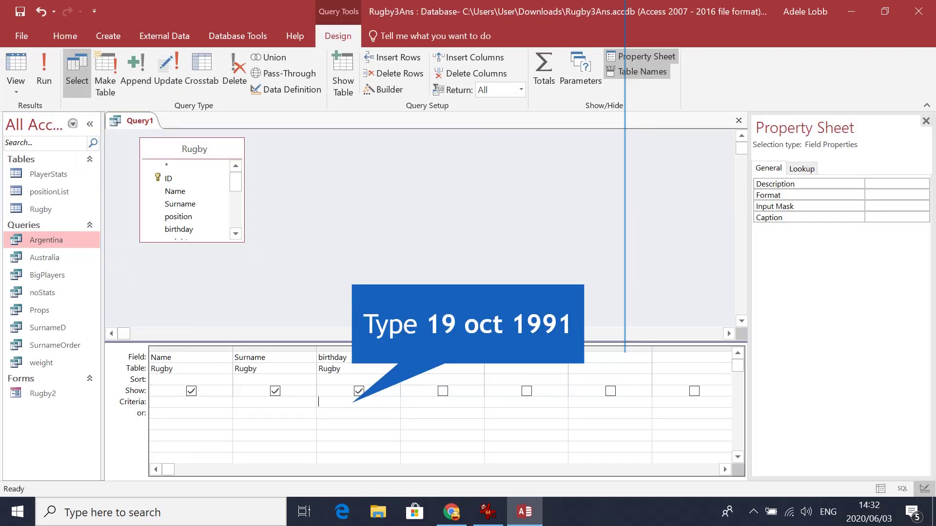
text(19 oct 1991)
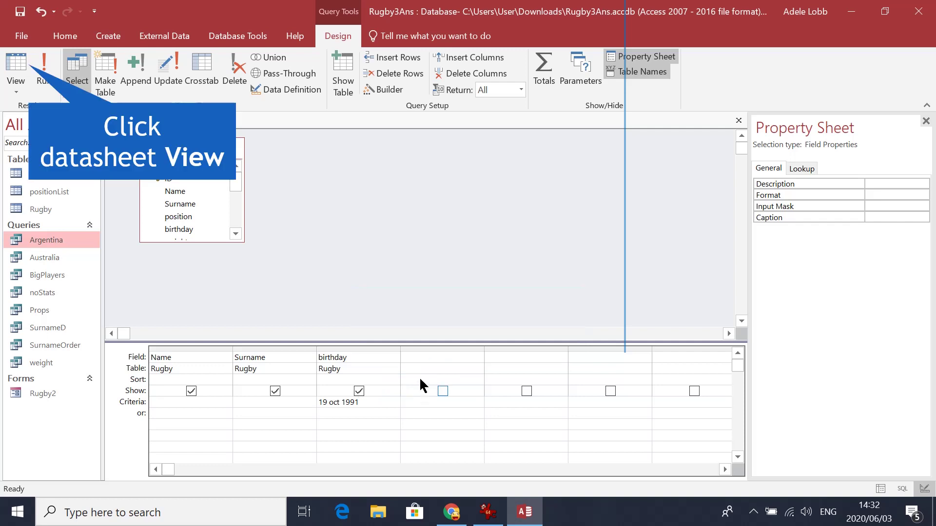
click(16, 72)
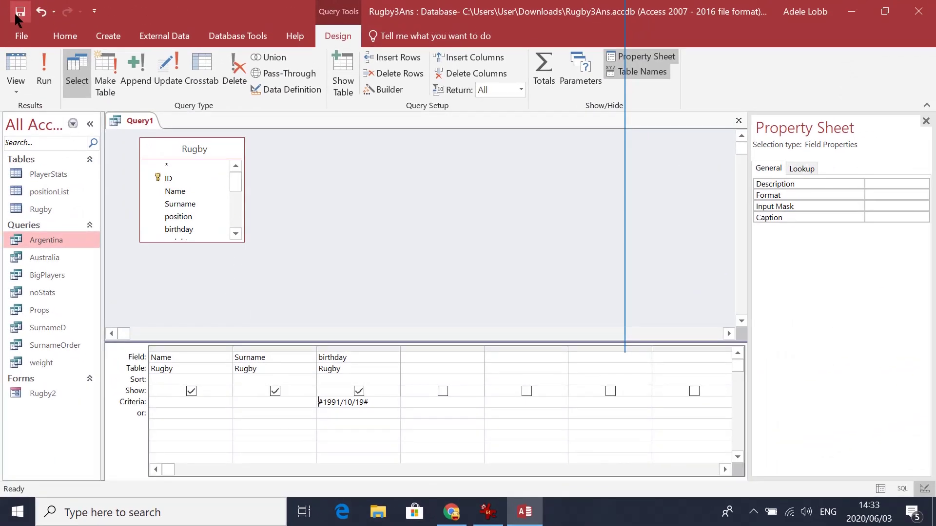
Save the birthday query with the name question
click(17, 15)
text(q)
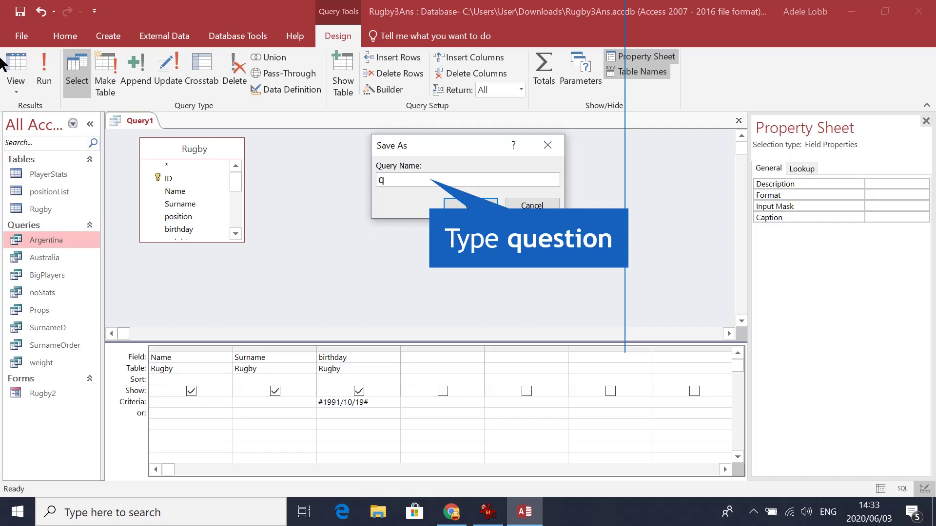
text(uestion)
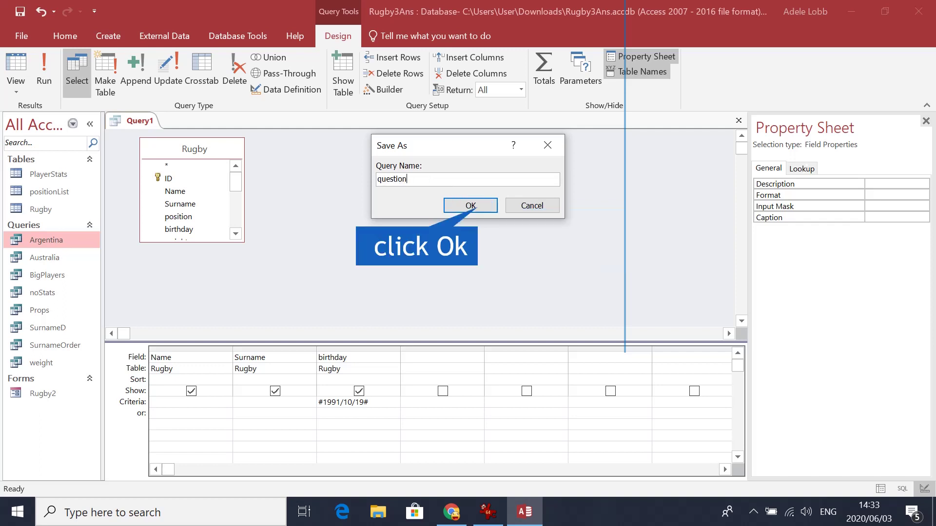
key(Return)
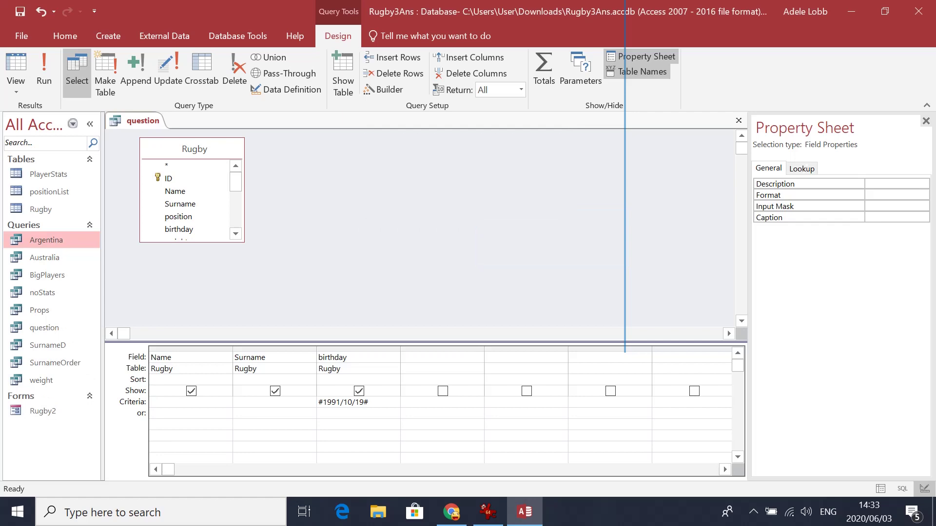